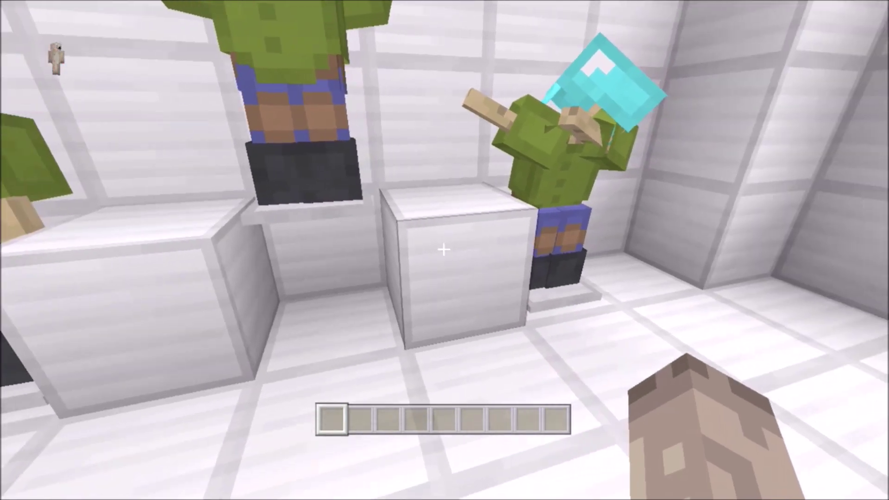
Step: Fill the gap under the raised armor stand with a copy of the neighbouring white block, and break that block out again
middle_click(444, 250)
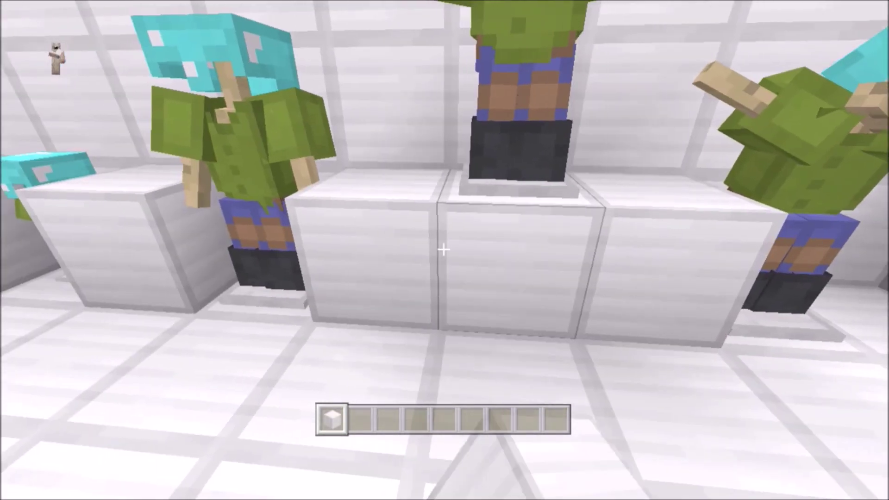
key(F5)
key(F5)
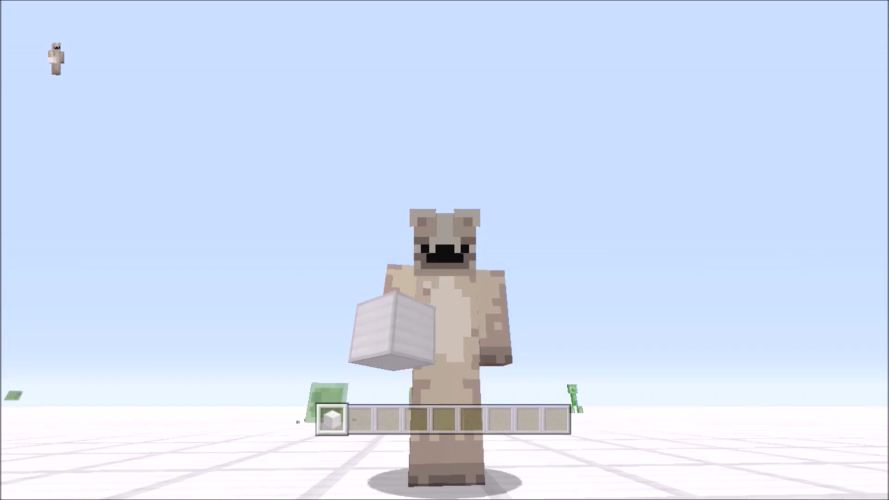
key(F5)
click(444, 249)
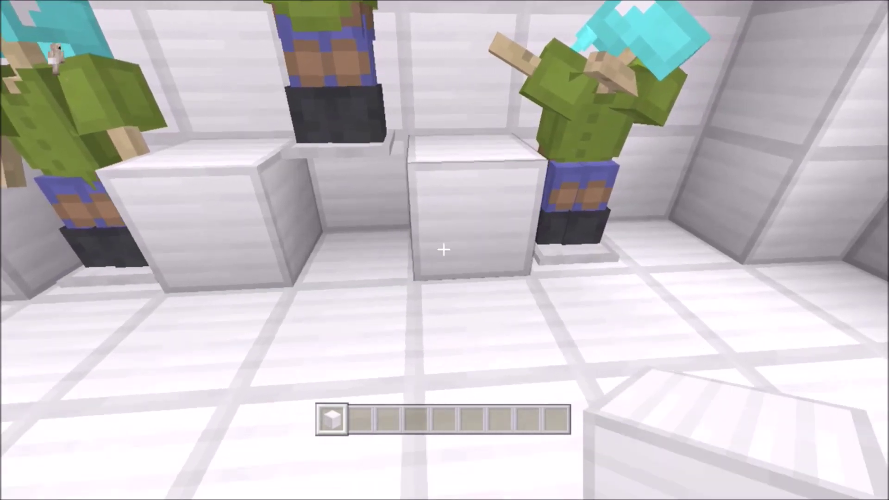
Step: Examine the twisted pose of the last armor stand in the row from close up and in third-person view
key(w)
key(s)
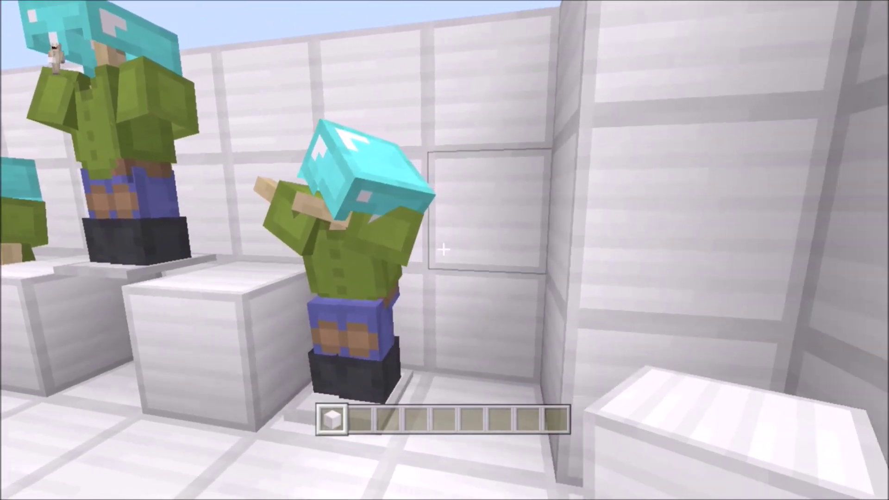
key(w)
key(F5)
key(F5)
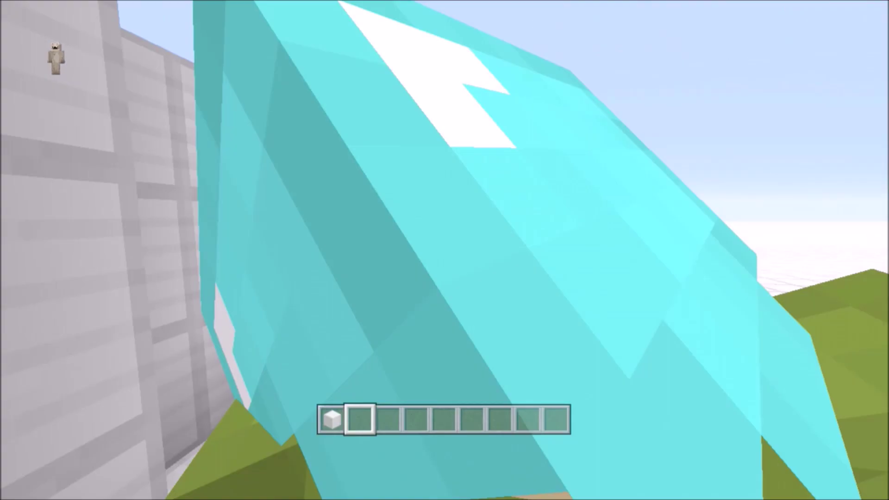
key(F5)
key(s)
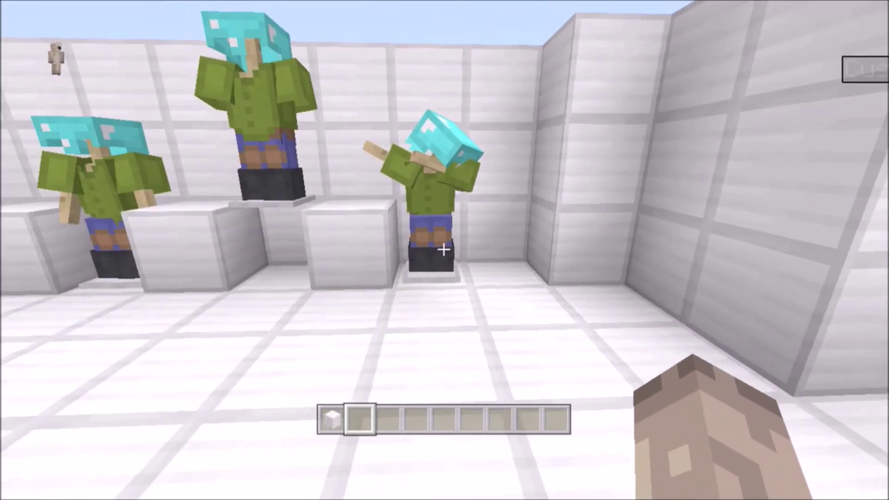
Step: Take the green tunic and the diamond helmet off the twisted armor stand at the end of the row
key(w)
right_click(444, 250)
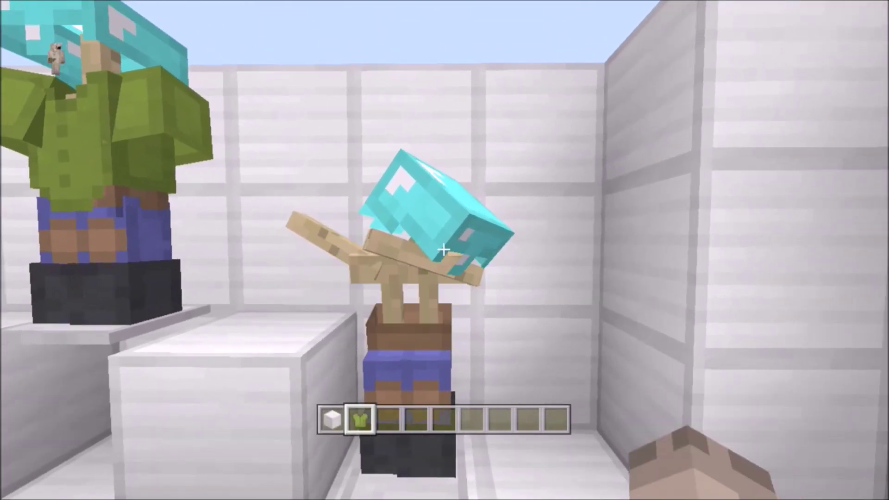
key(3)
right_click(443, 251)
key(w)
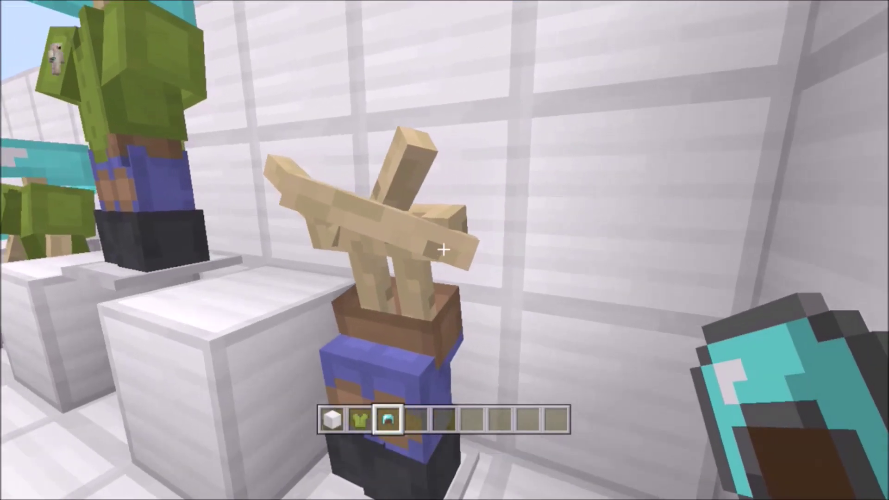
Step: Put the diamond helmet and the green tunic back on the twisted armor stand and back away from it
key(a)
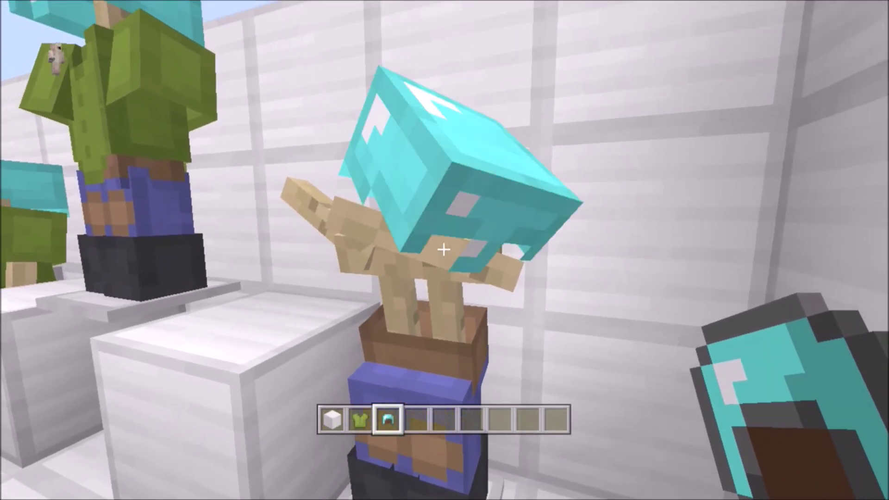
key(2)
right_click(443, 250)
key(s)
key(F5)
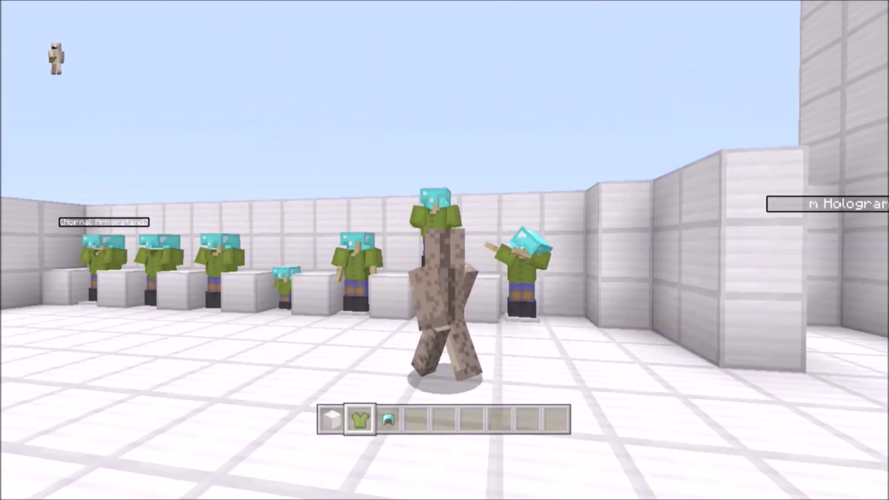
key(F5)
key(F5)
Step: Inspect the Custom Hologram alcove and compare it with the row of armor stands next to it
key(w)
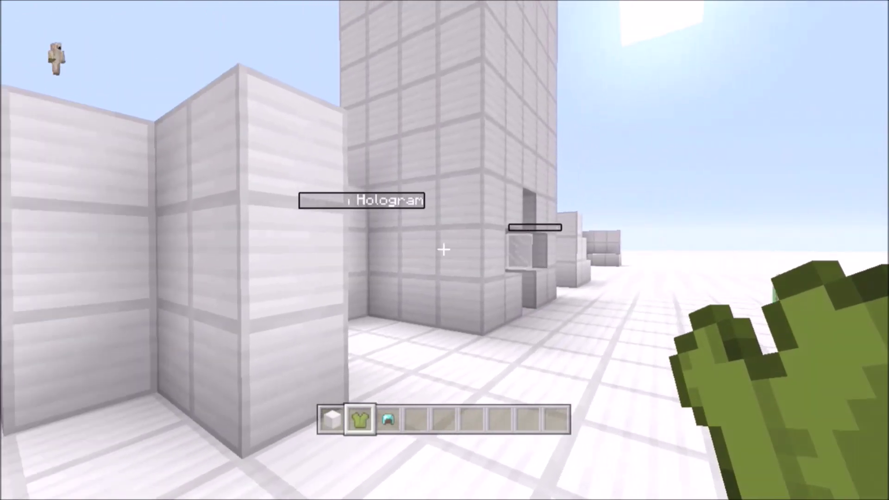
key(d)
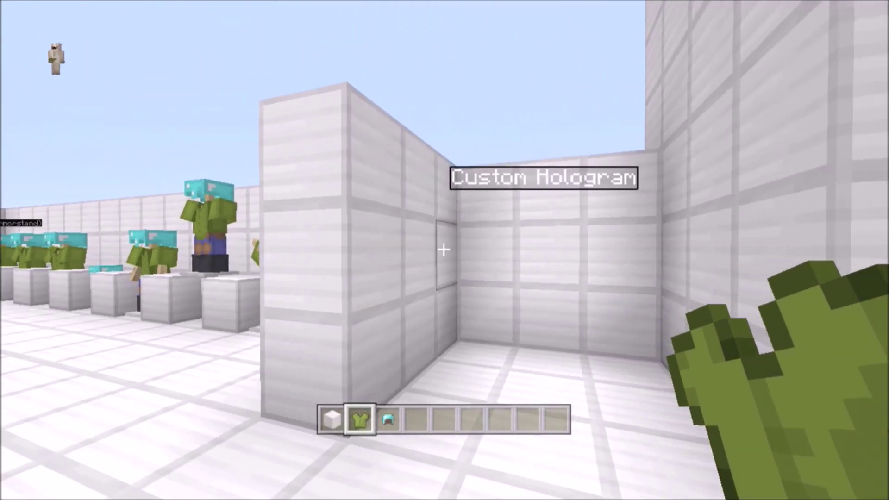
key(w)
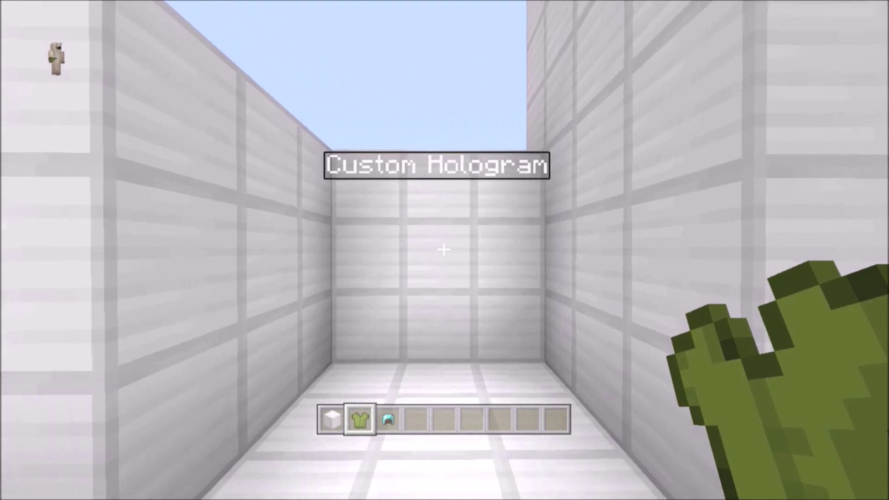
key(w)
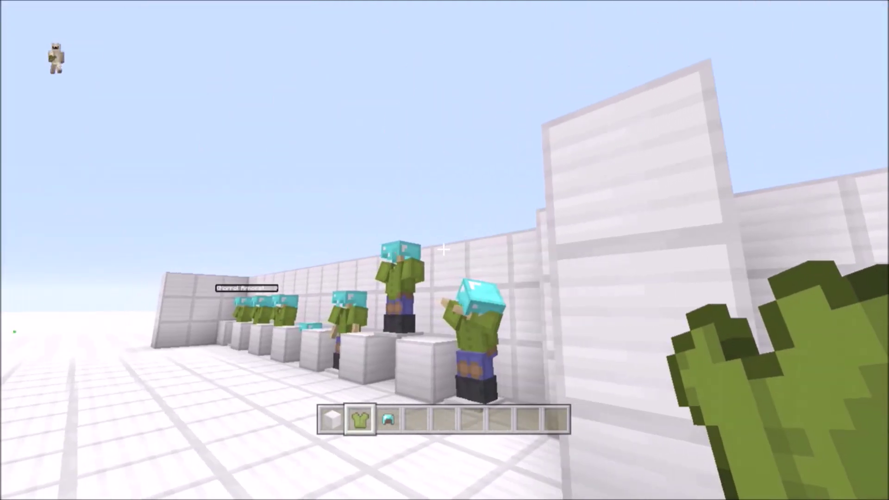
key(w)
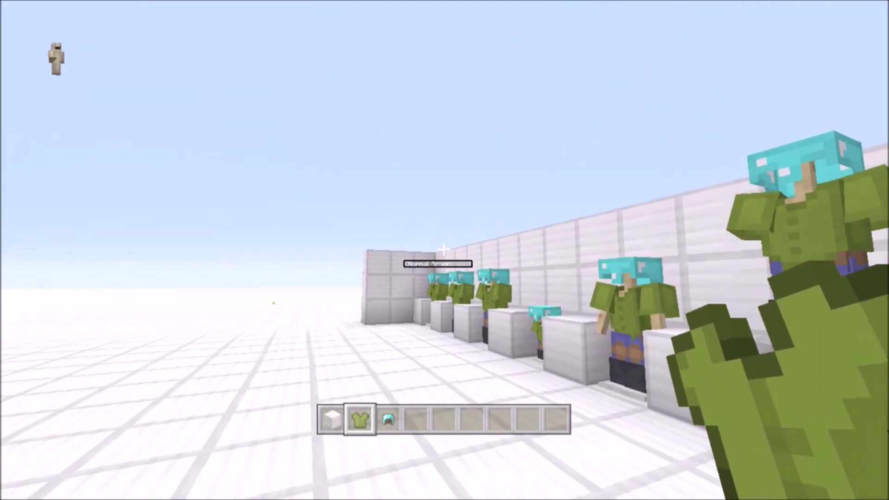
key(w)
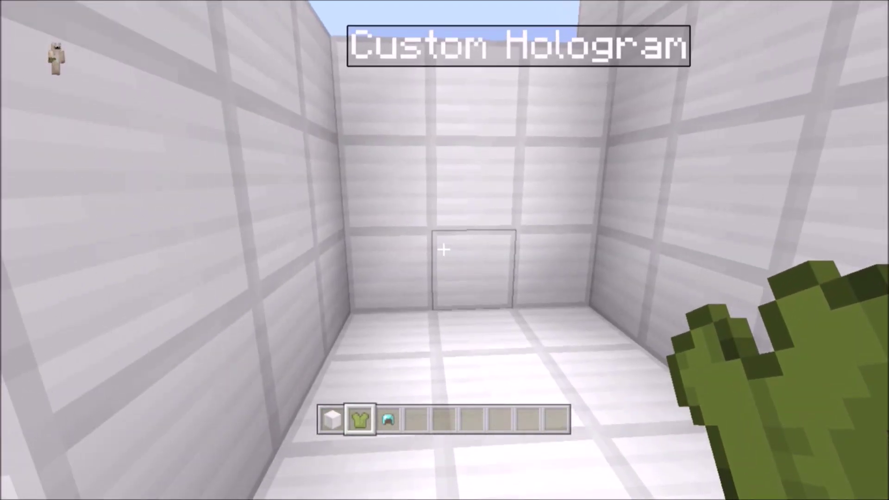
key(w)
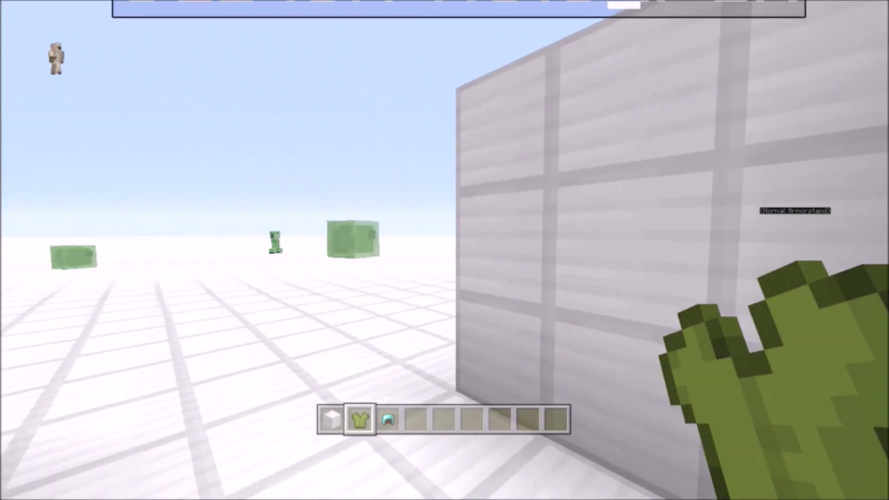
Step: Dress the invisible armor stand under the Custom Hologram label in the green tunic and the diamond helmet
key(w)
key(s)
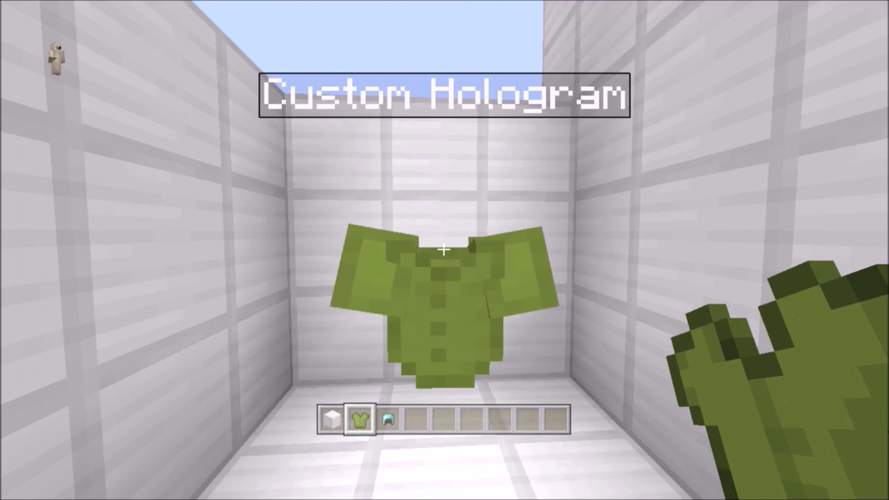
key(3)
right_click(444, 250)
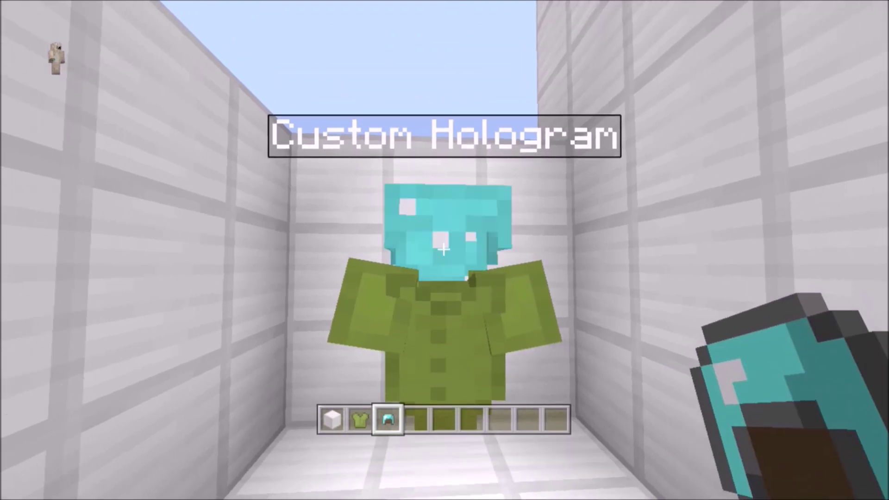
Step: Take the diamond helmet off the invisible stand and check the remaining tunic in third-person view
key(4)
right_click(443, 250)
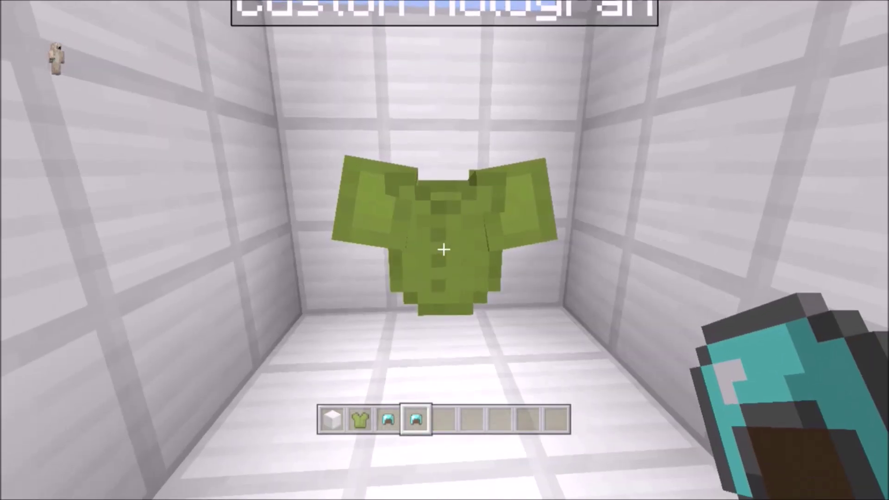
key(F5)
key(F5)
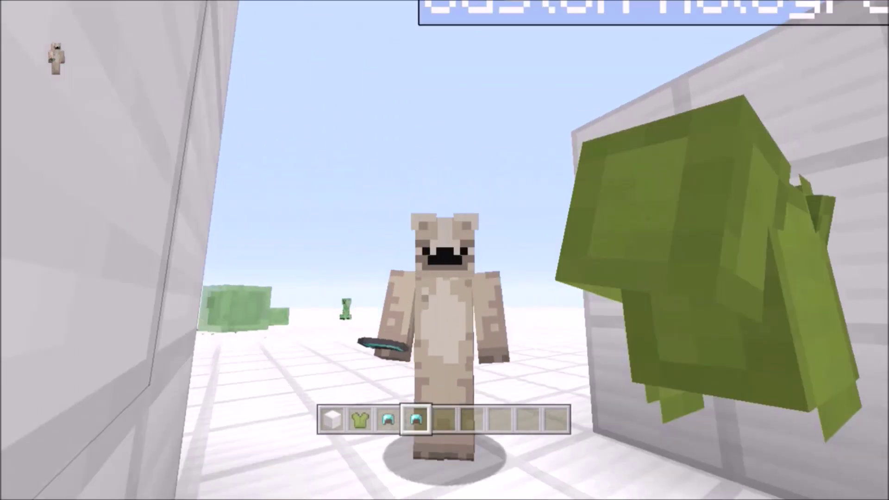
key(F5)
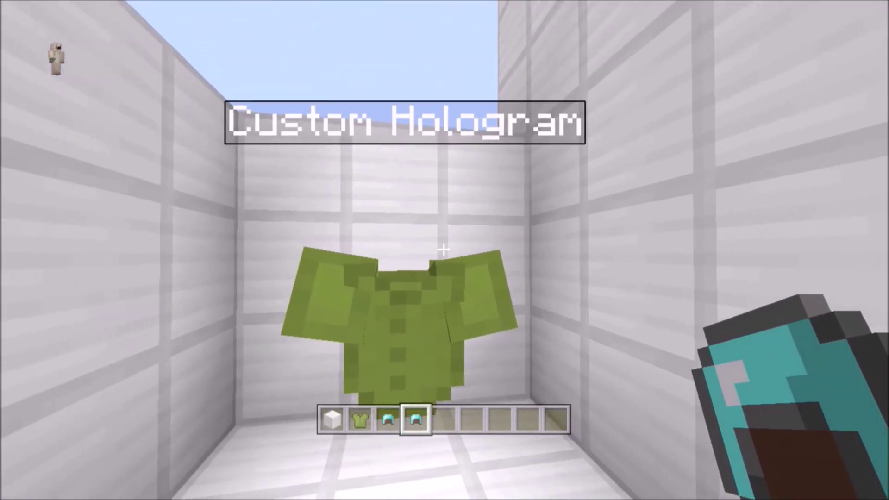
Step: Strip the helmet and the tunic completely off the invisible stand under the Custom Hologram label and leave the alcove
key(5)
right_click(443, 250)
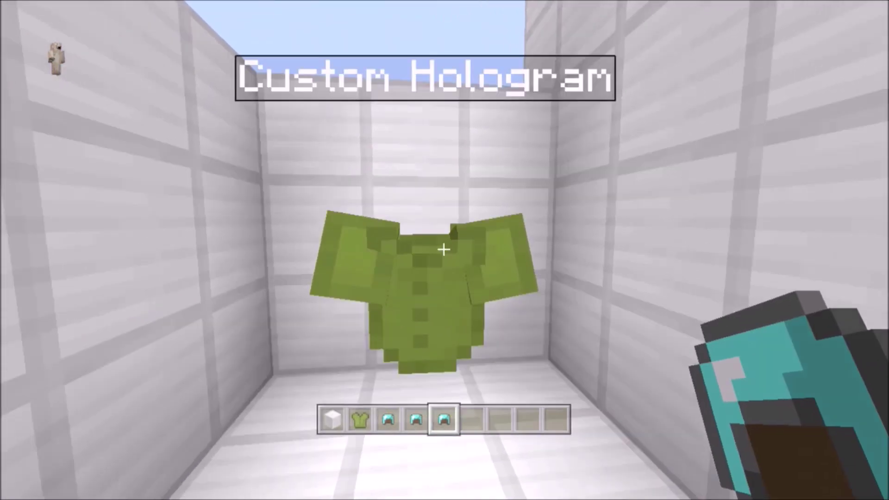
right_click(444, 250)
key(6)
right_click(443, 250)
key(7)
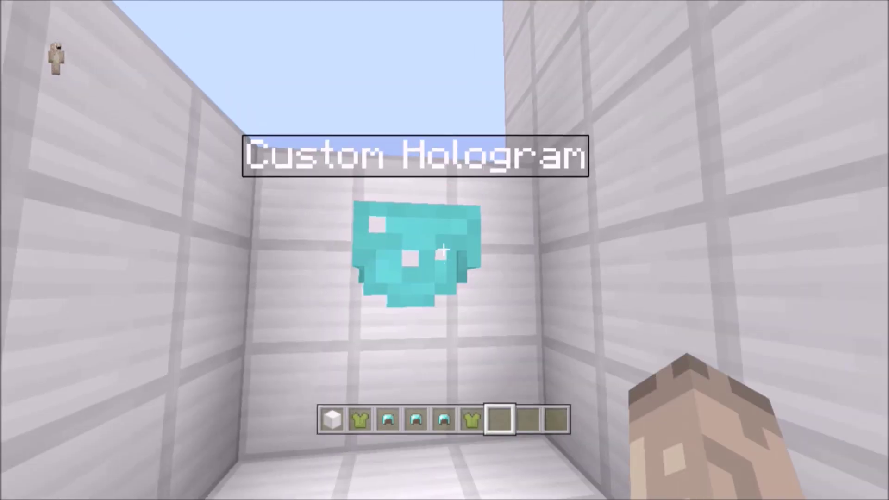
right_click(444, 250)
key(s)
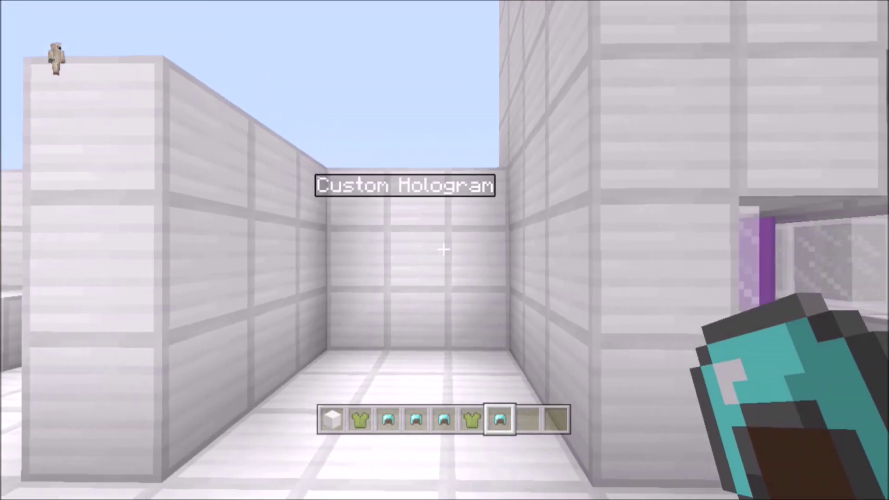
Step: Clear all items from the hotbar and face the glass-lined display opening beside the Custom Hologram alcove
key(e)
key(e)
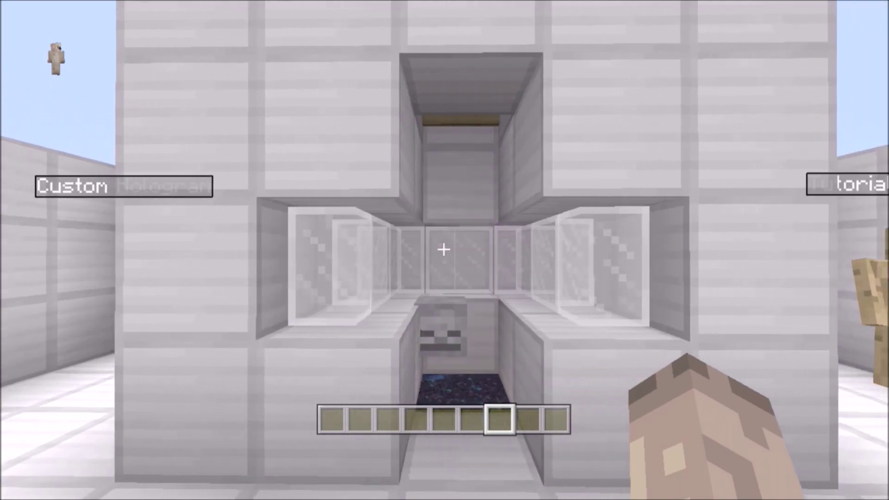
key(F5)
key(F5)
key(F5)
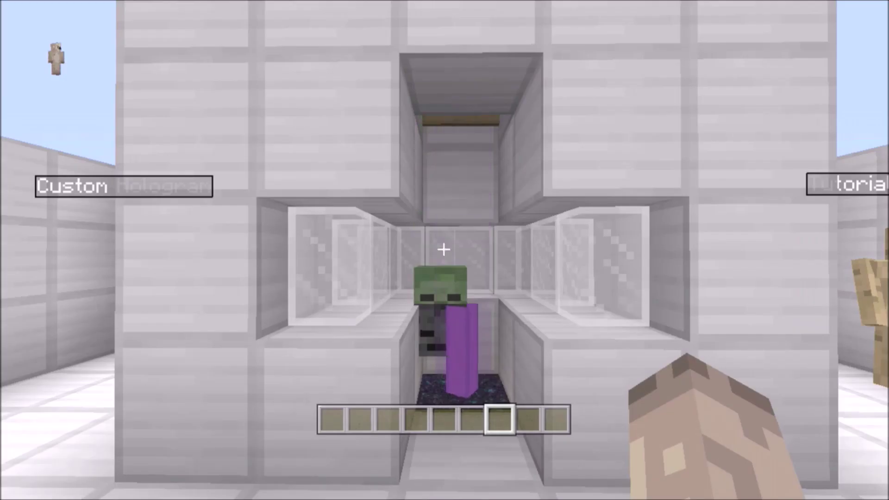
Step: Examine the moving mob heads and the purple column inside the glass-lined display, from its base to its upper opening
key(w)
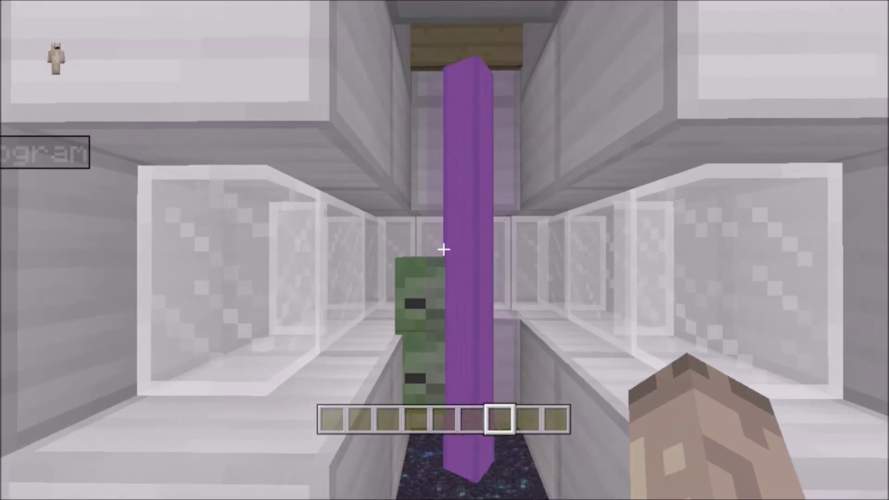
key(s)
key(w)
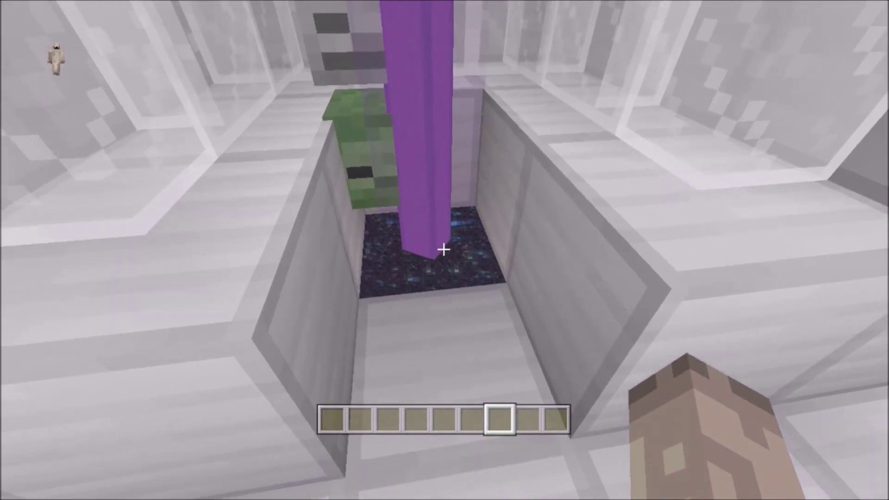
key(s)
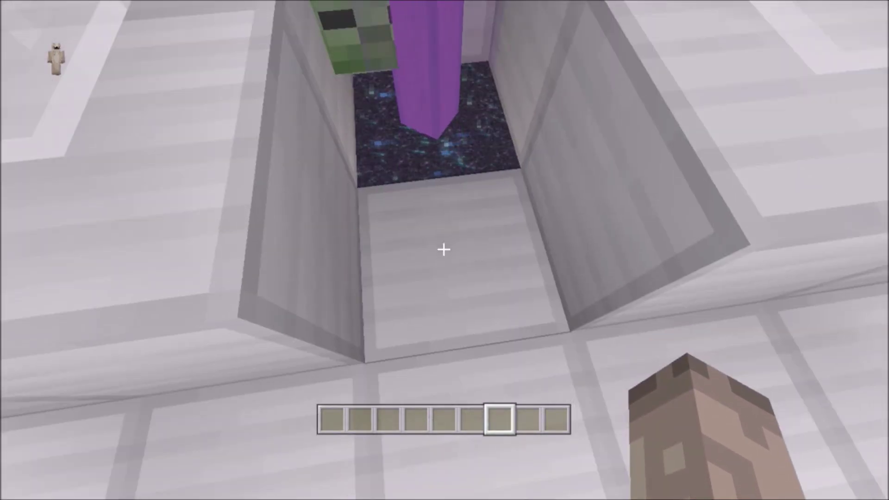
key(F5)
key(F5)
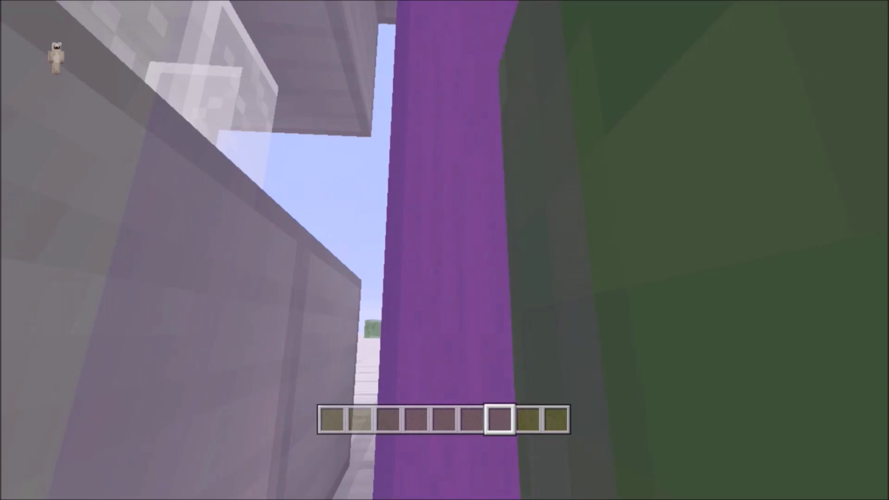
key(F5)
key(s)
key(w)
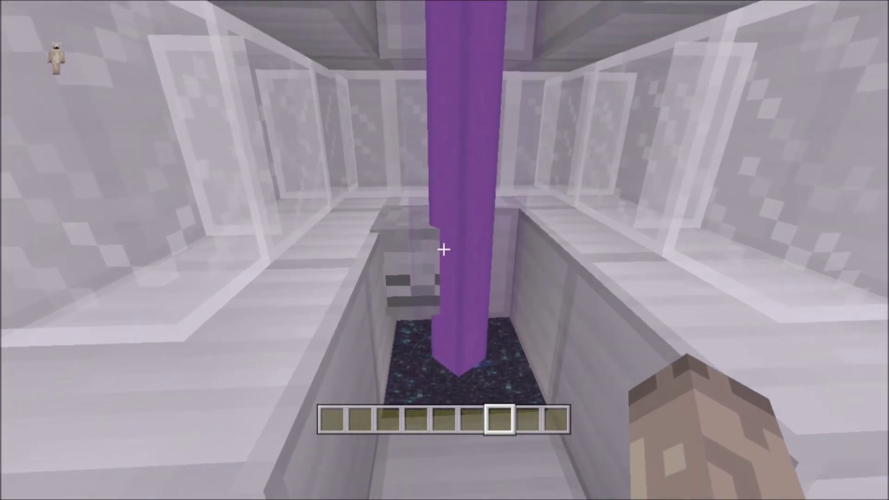
key(s)
key(d)
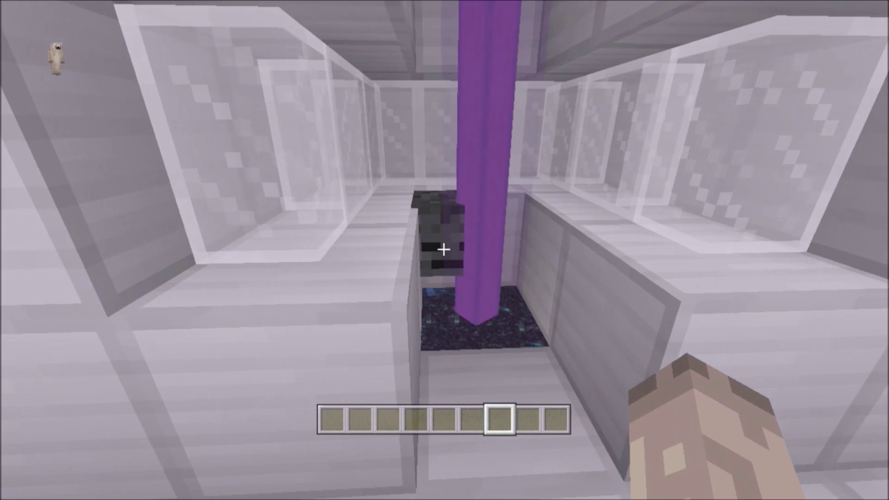
key(d)
key(w)
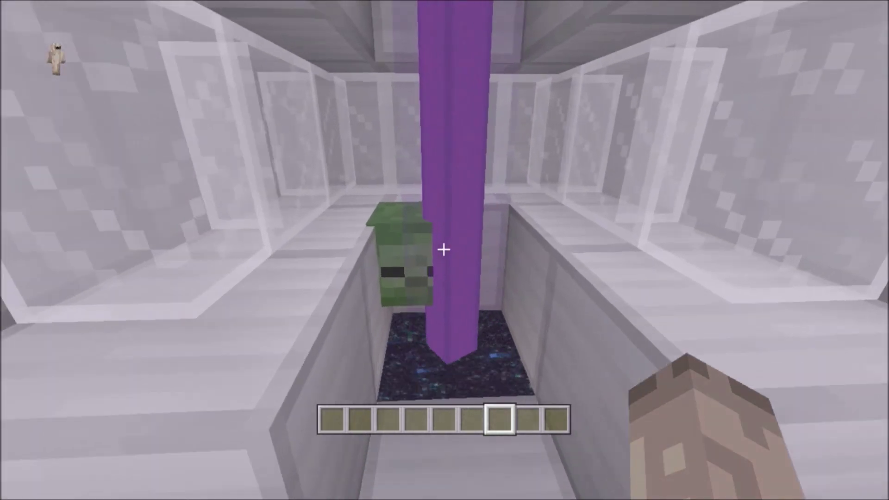
key(w)
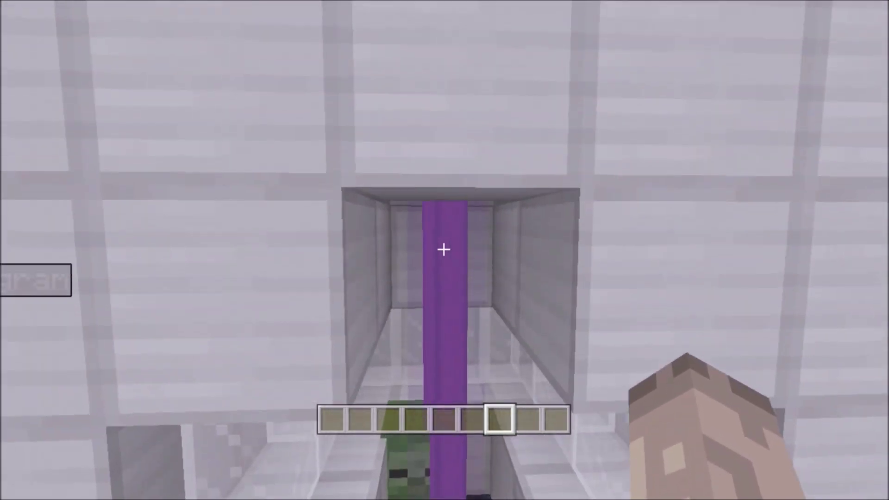
Step: Fly up the outside of the display tower, view the purple column and water from above, and return to the ground
key(s)
key(space)
key(space)
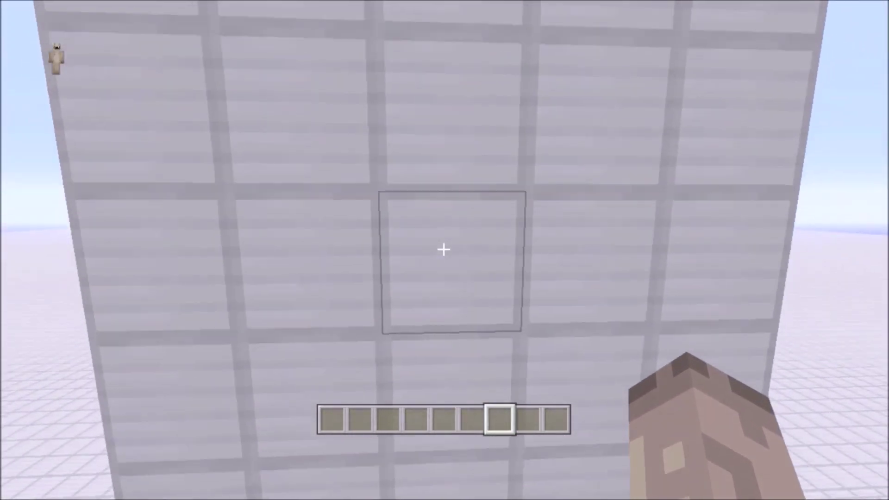
key(space)
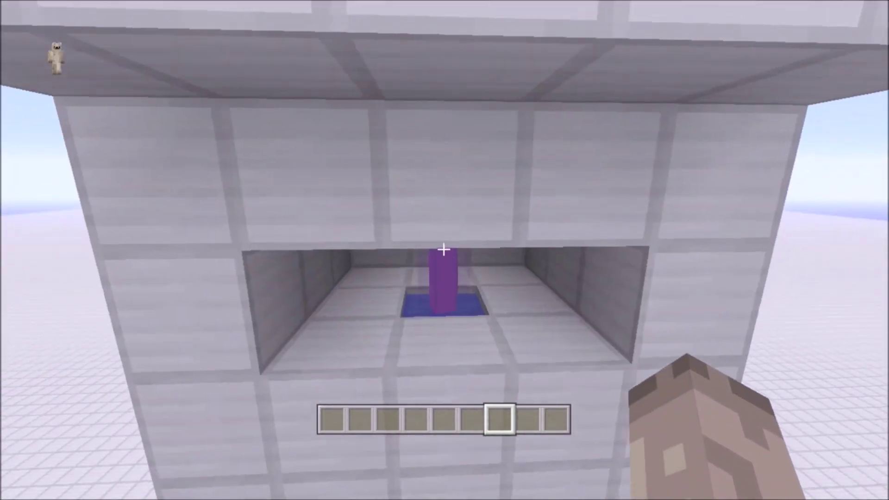
key(space)
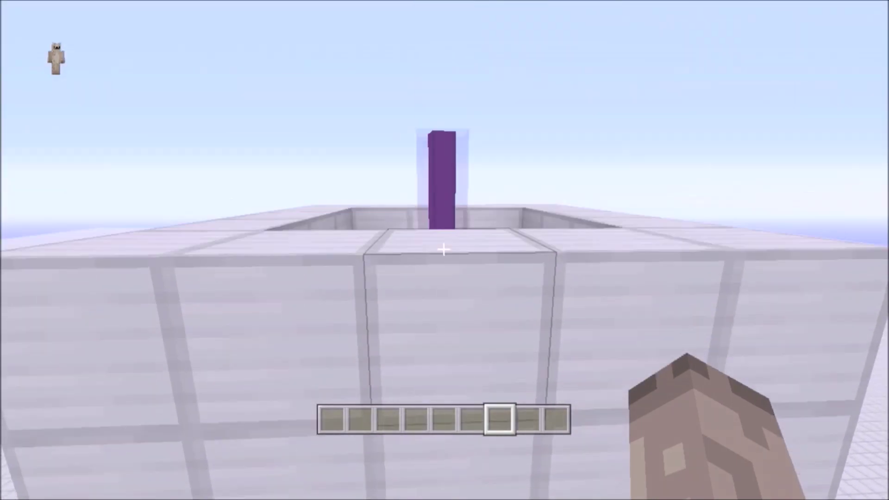
key(w)
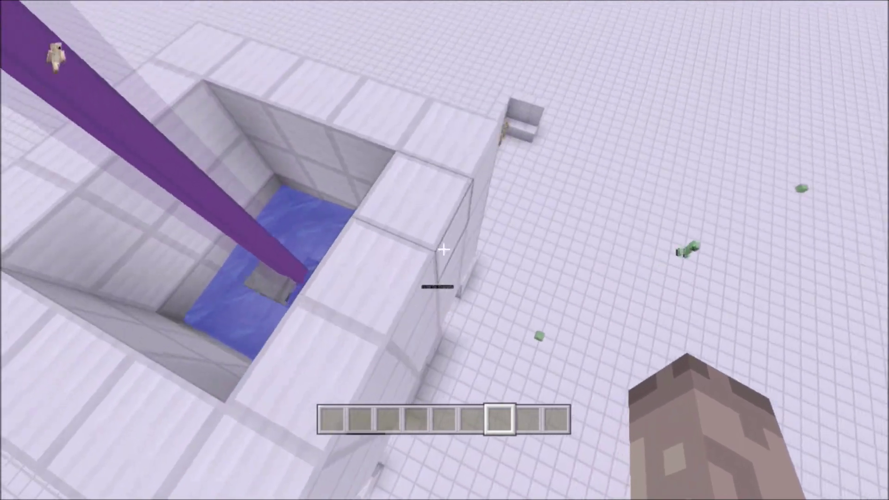
key(shift)
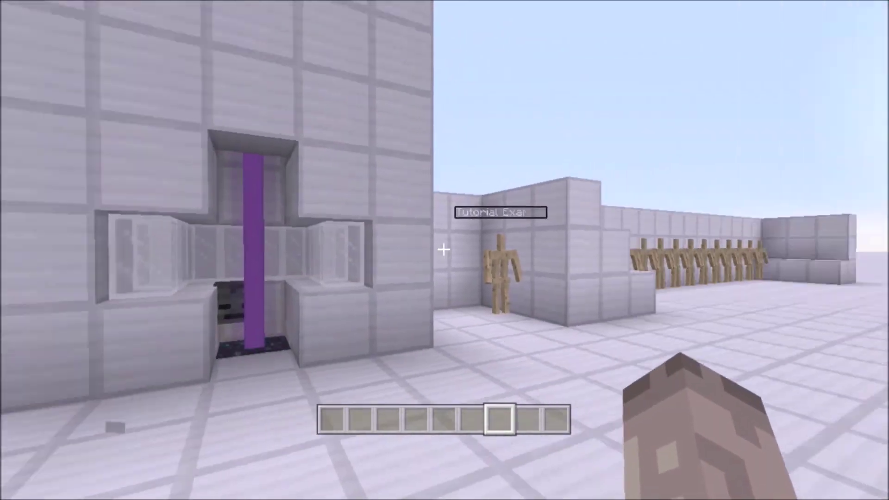
Step: Enter the alcove labelled Tutorial Example, examine its armor stand up close and check the chest beside it
key(F5)
key(F5)
key(F5)
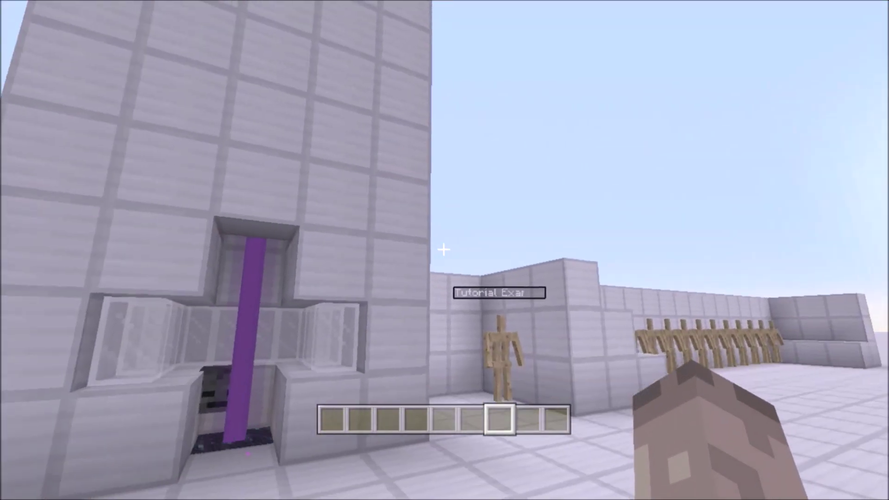
key(w)
key(w)
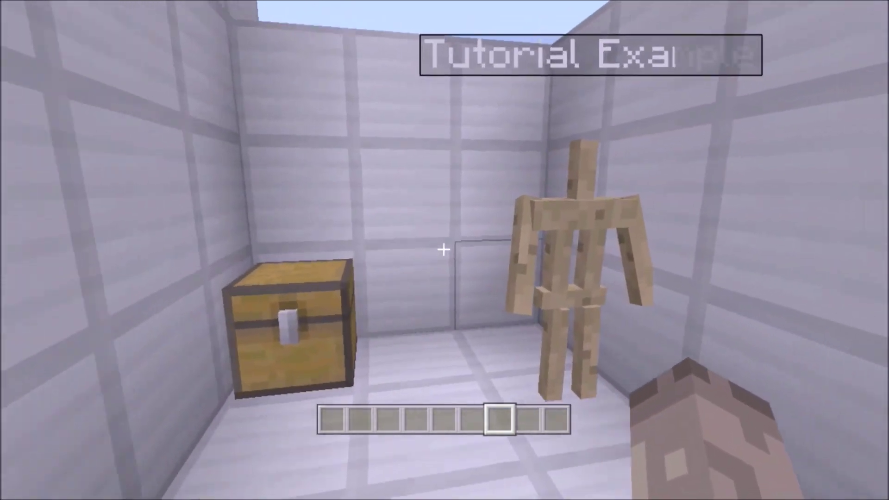
key(w)
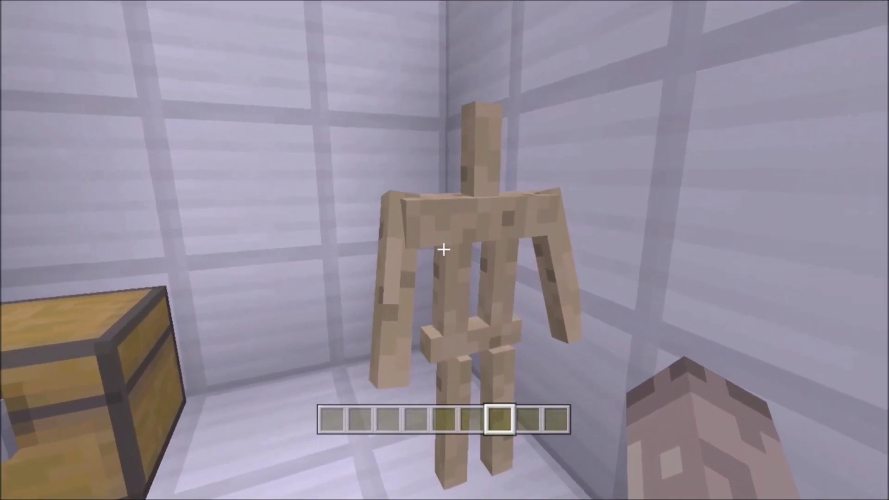
key(s)
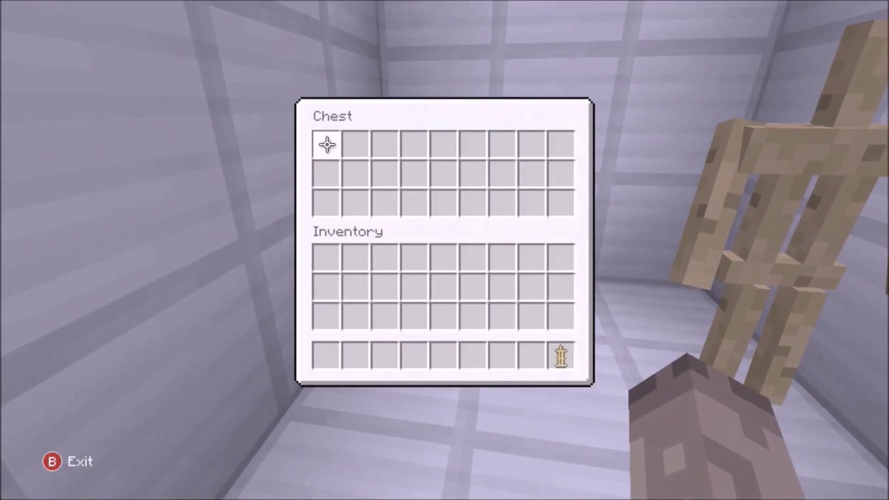
Step: Try to place another armor stand on the floor in front of the Tutorial Example alcove and clear it from the hotbar
key(Escape)
key(s)
right_click(443, 250)
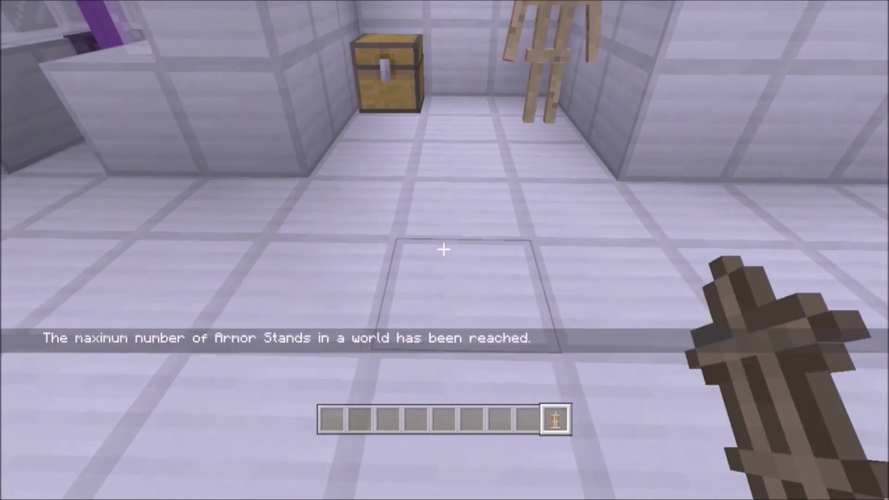
key(e)
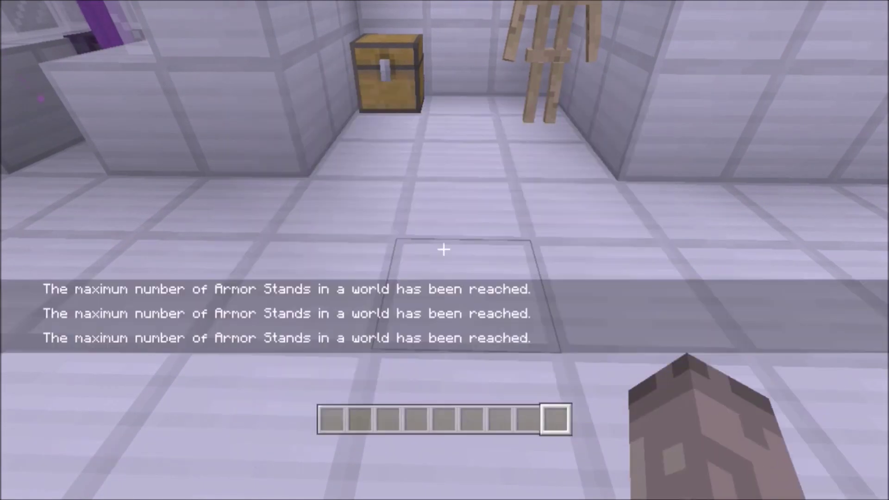
Step: Leave the Tutorial Example alcove and inspect the long row of armor stands with arms along the neighbouring wall
key(F5)
key(F5)
key(F5)
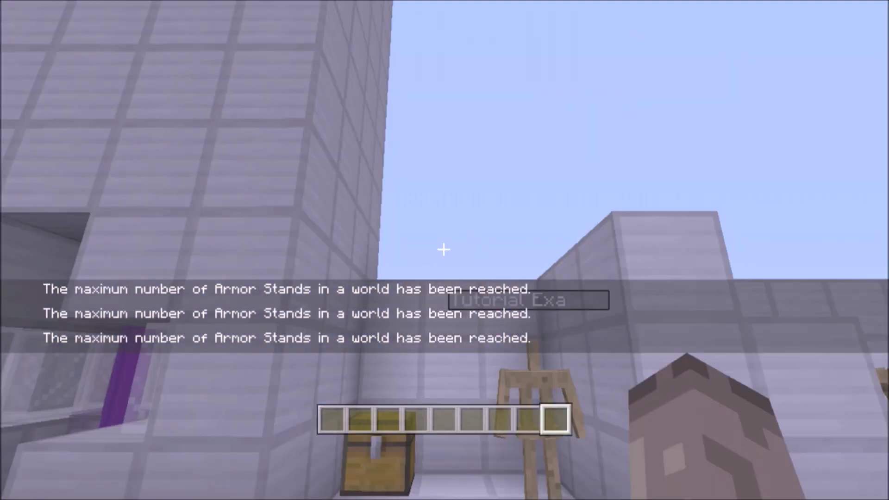
key(s)
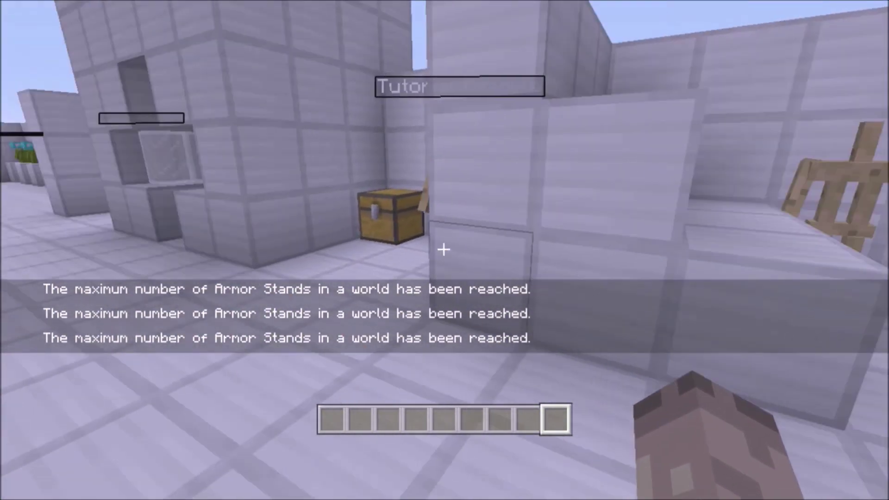
key(w)
key(w)
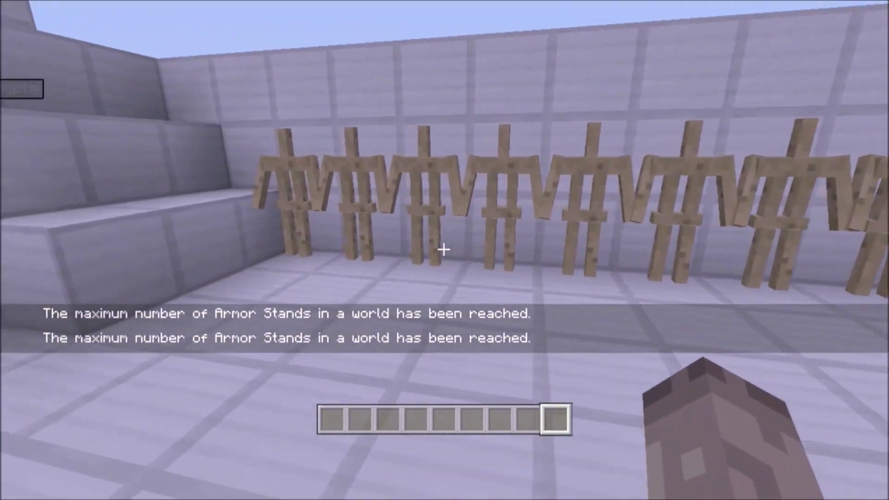
key(s)
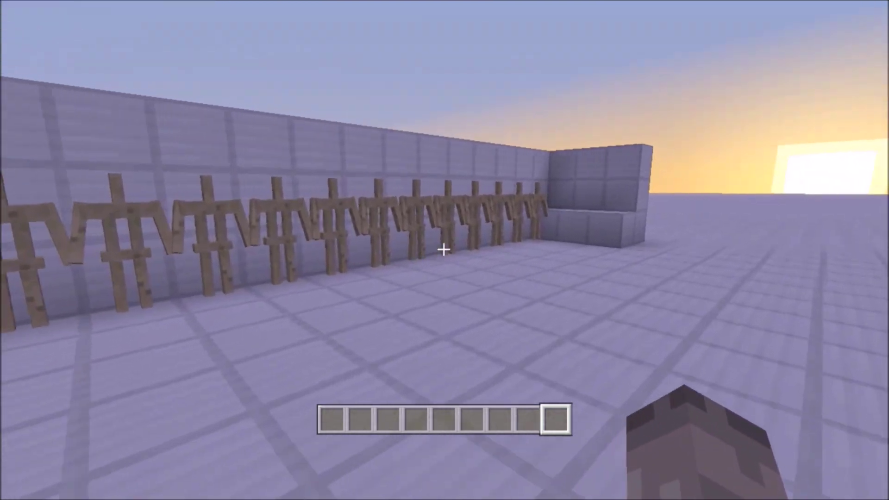
Step: Take an iron chestplate from the creative inventory, put one on three stands in the row and view them from a distance
key(e)
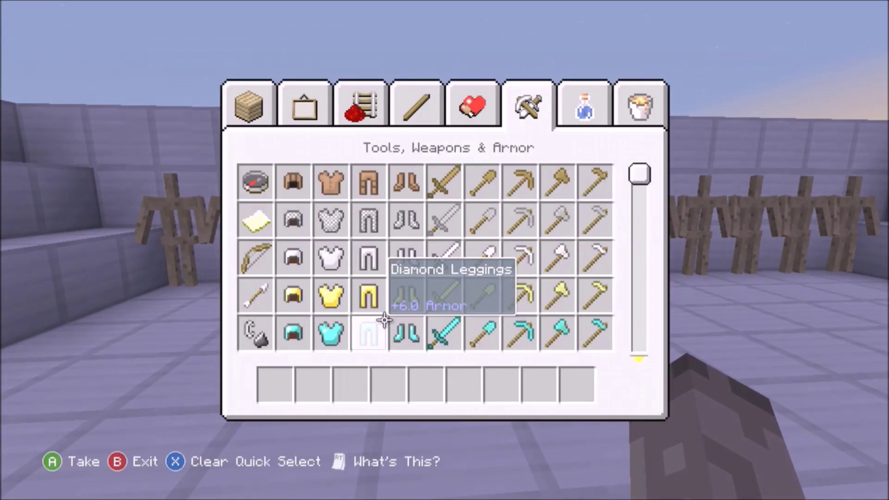
key(e)
scroll(444, 250, up, 8)
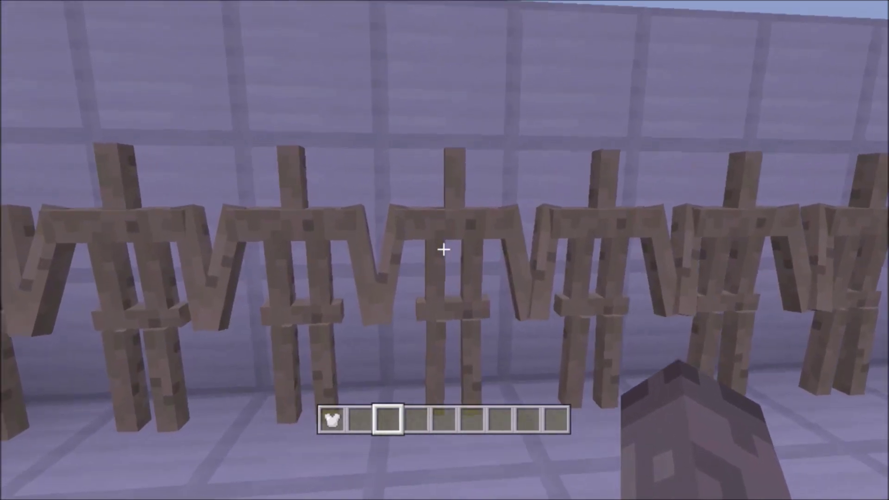
right_click(444, 250)
right_click(444, 250)
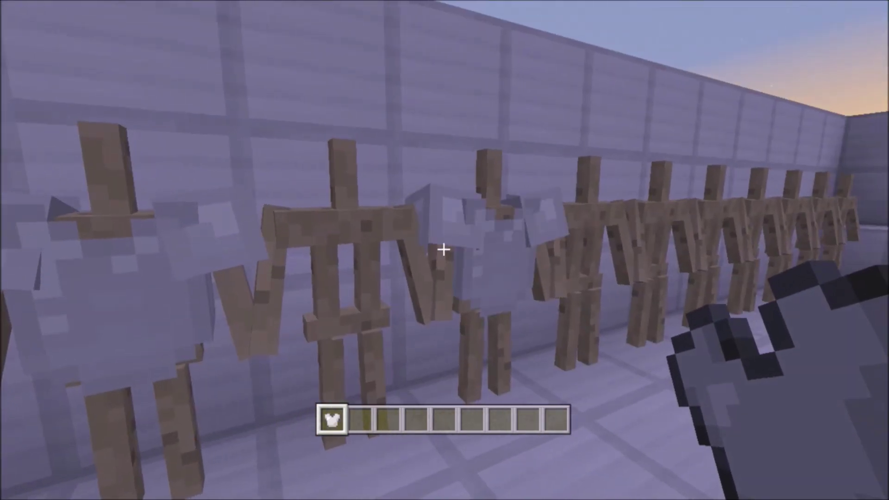
right_click(444, 250)
key(s)
key(F5)
key(F5)
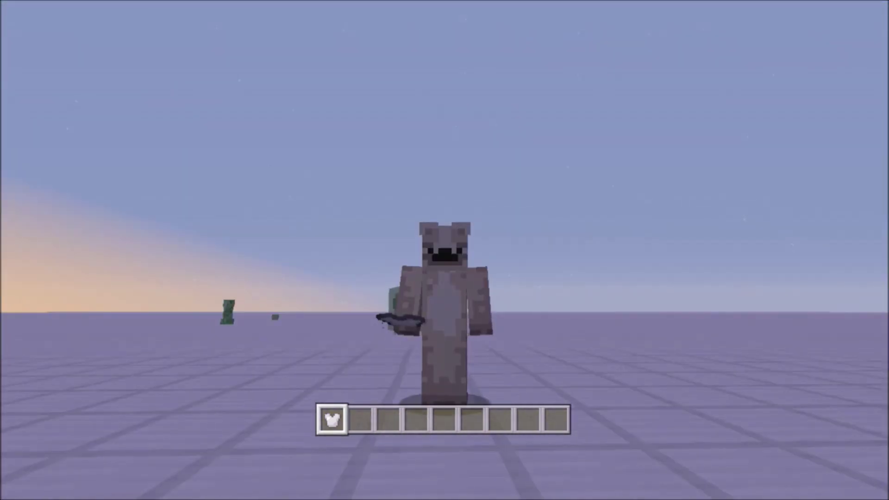
key(F5)
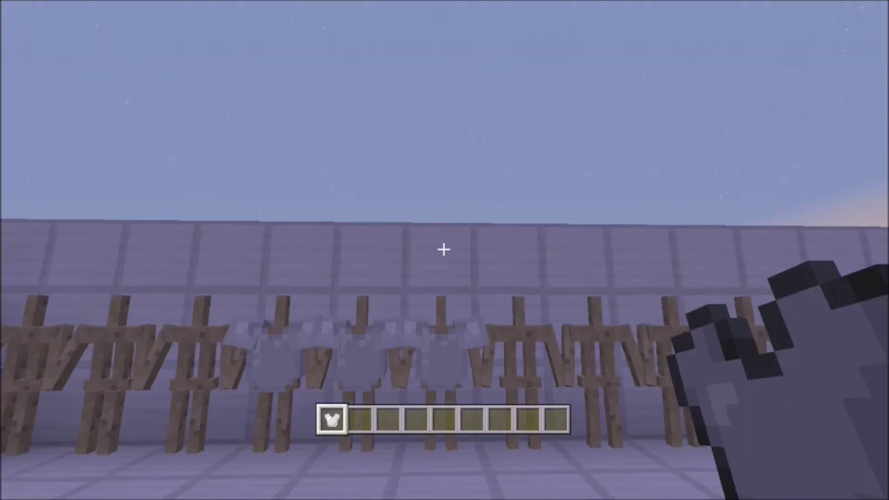
Step: Remove the iron chestplates from the armor stands in the row, collecting each in its own hotbar slot
key(w)
scroll(444, 250, down, 1)
right_click(444, 250)
key(3)
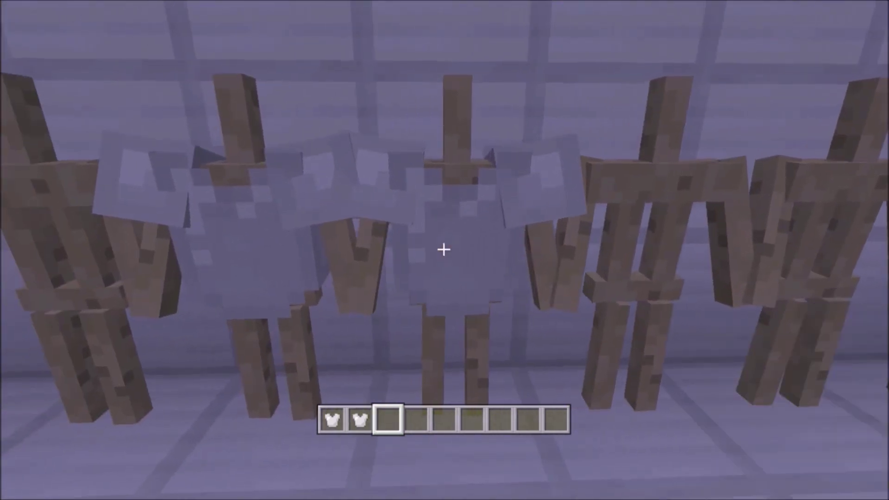
right_click(444, 250)
key(4)
right_click(444, 250)
key(w)
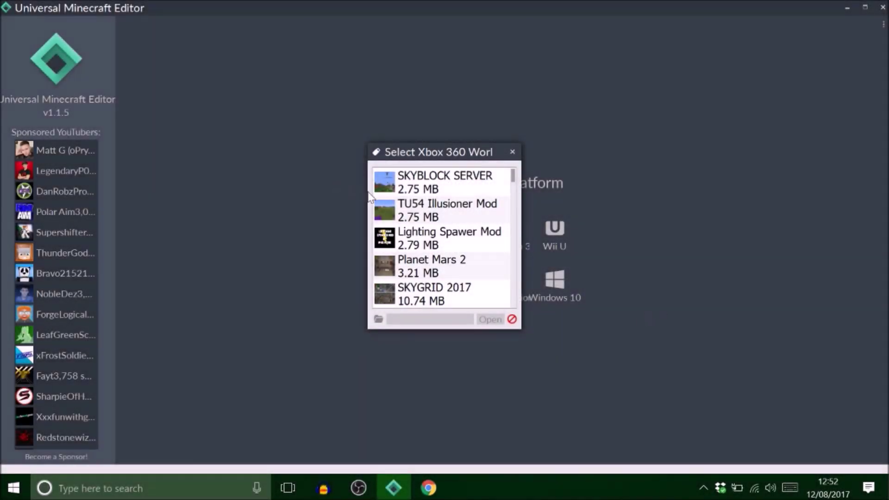
Step: Switch to Universal Minecraft Editor and open the Xbox 360 world Armour Stands
scroll(414, 241, down, 15)
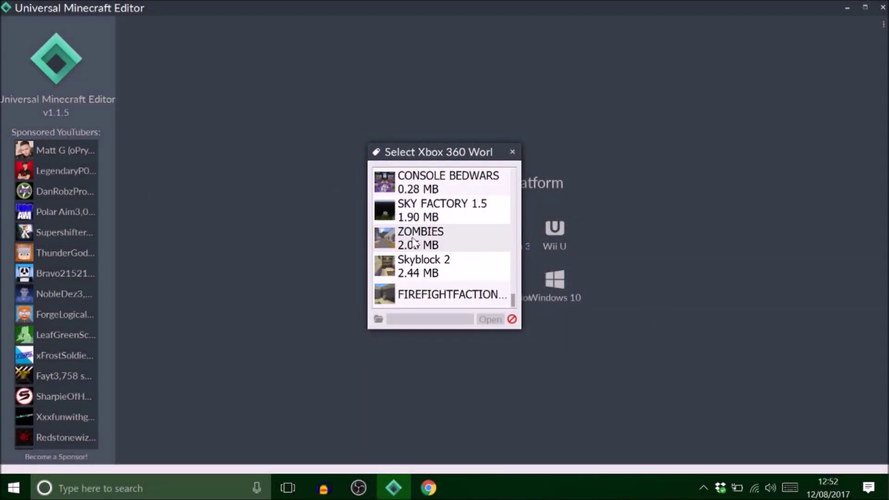
scroll(414, 241, up, 10)
double_click(414, 240)
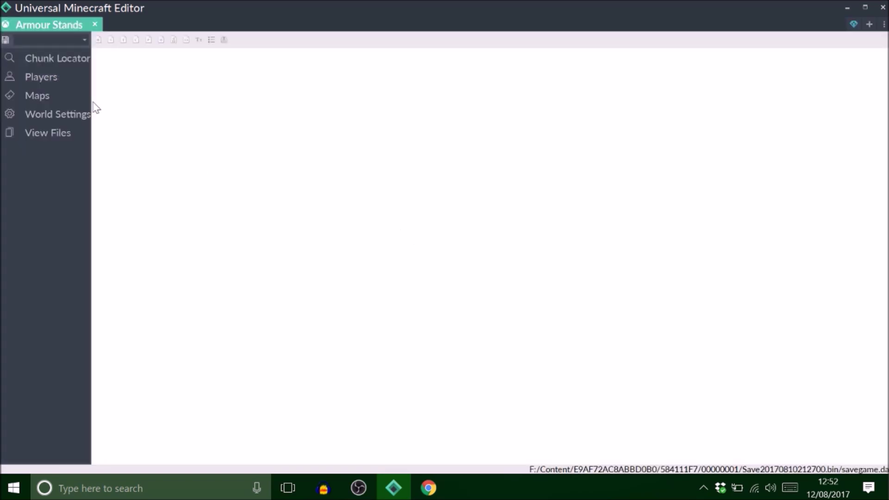
Step: Open the chunk the listed player is standing in and look through its Entities list
click(41, 77)
right_click(52, 92)
click(64, 98)
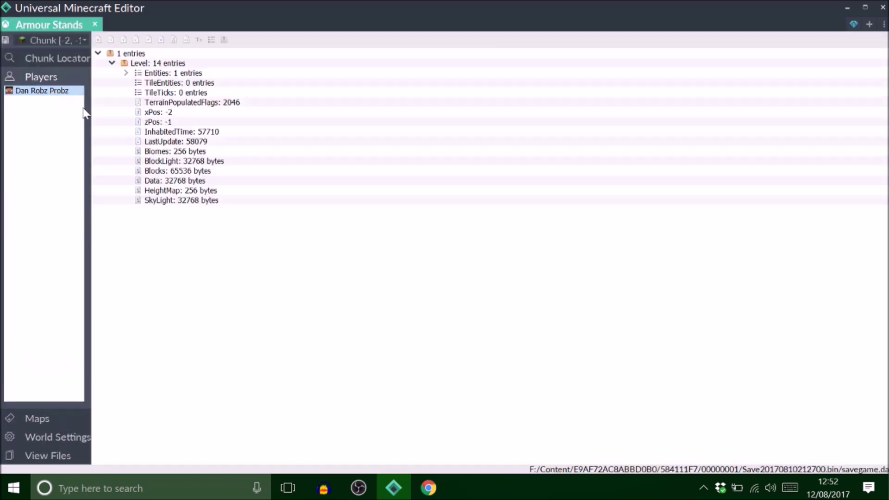
click(126, 74)
click(154, 84)
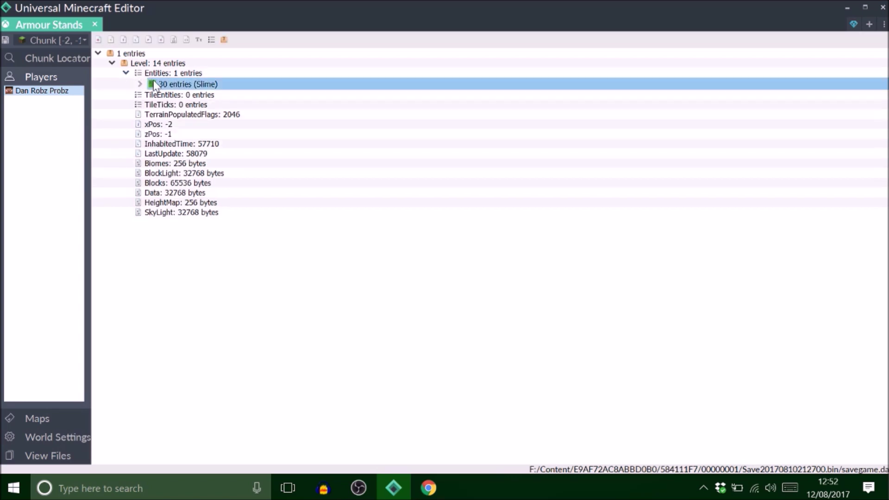
Step: Open chunk (-2, 0) with the Chunk Locator and expand the entries of the Tutorial Example armor stand
click(67, 58)
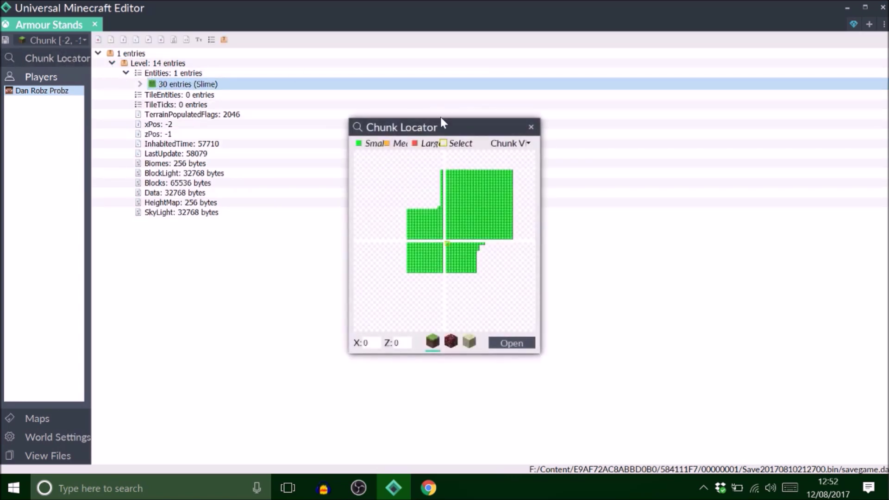
click(440, 248)
click(498, 347)
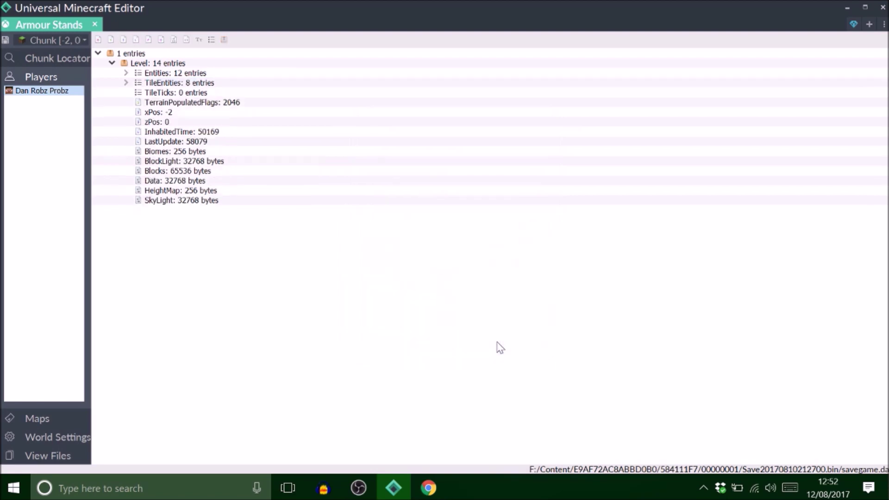
double_click(140, 75)
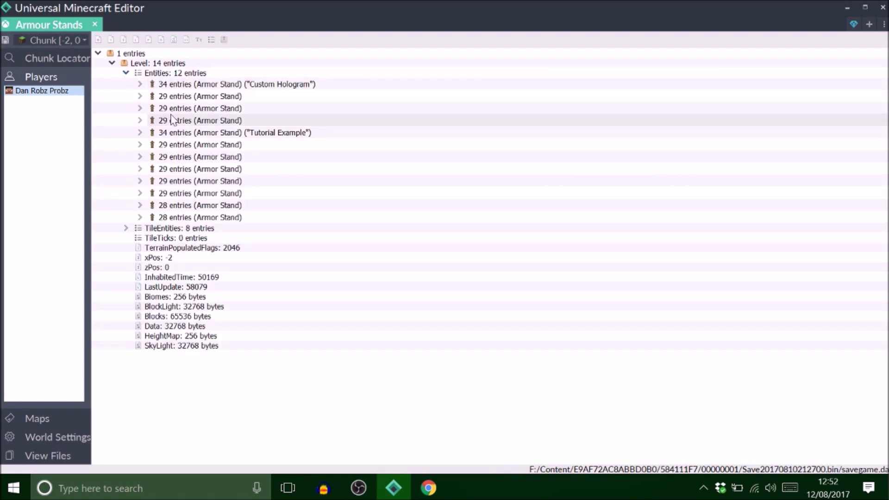
click(147, 133)
click(140, 133)
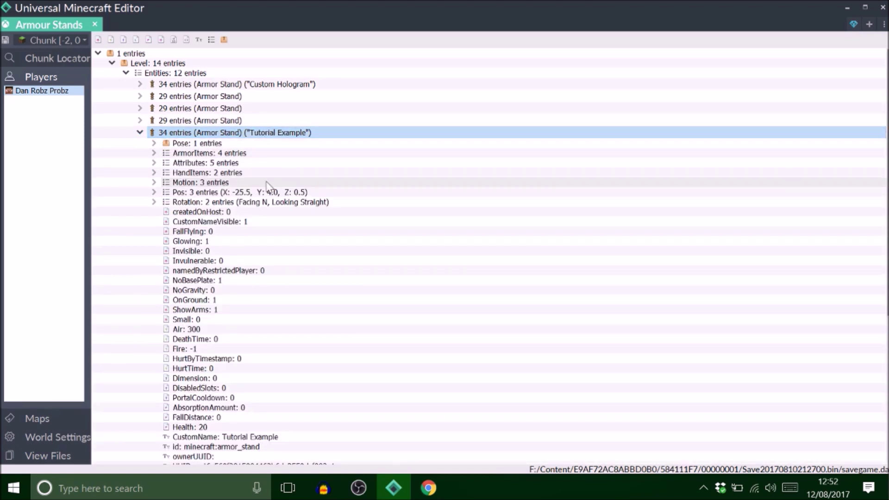
Step: Review the Tutorial Example armor stand's tags, singling out ShowArms and NoBasePlate
scroll(218, 190, down, 1)
click(192, 300)
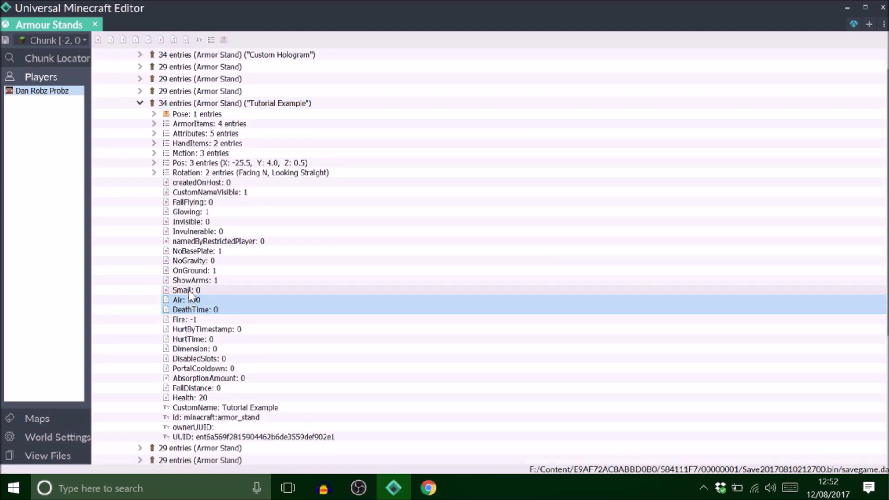
click(190, 280)
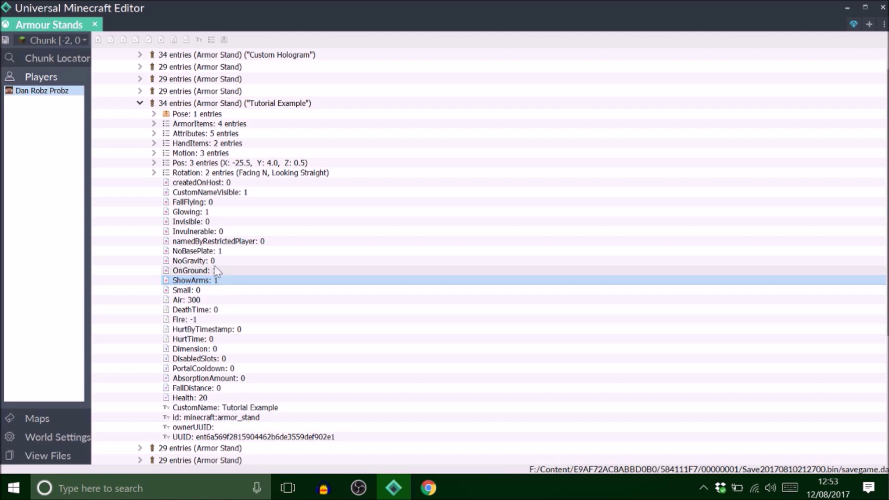
click(216, 253)
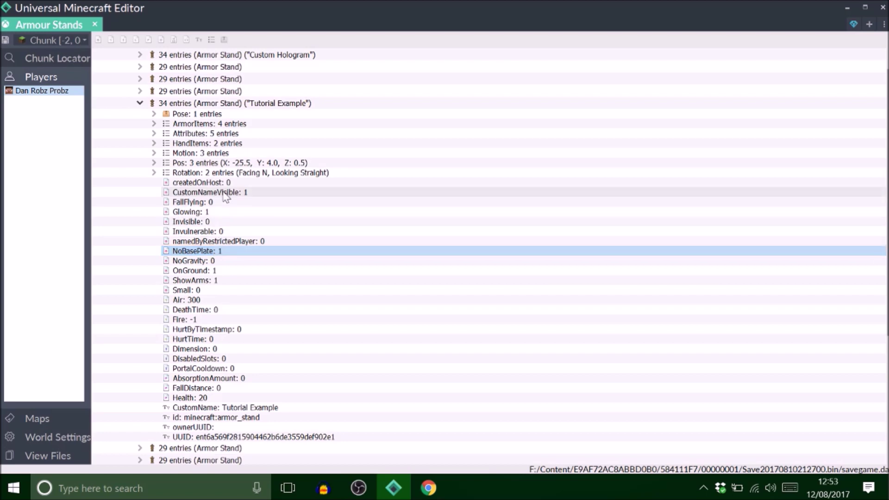
Step: Look at the Position and Custom Name options available for the Tutorial Example armor stand, leaving them as they are
click(207, 104)
right_click(206, 109)
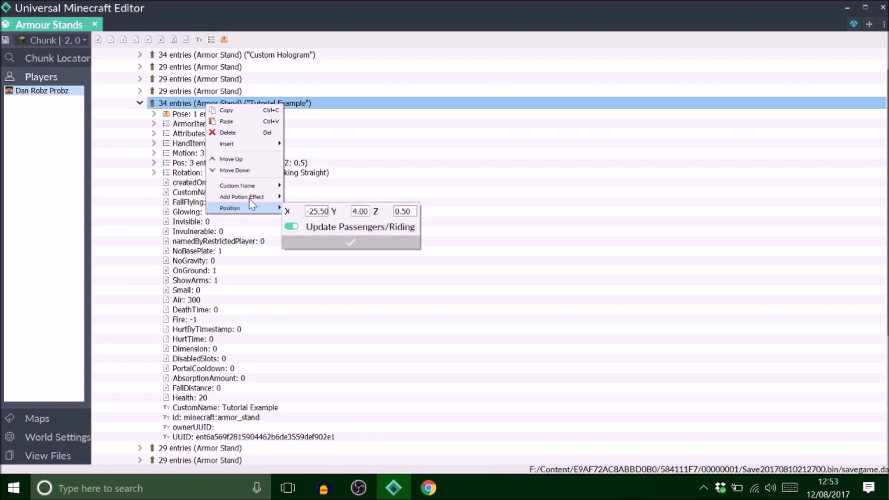
mouse_move(262, 185)
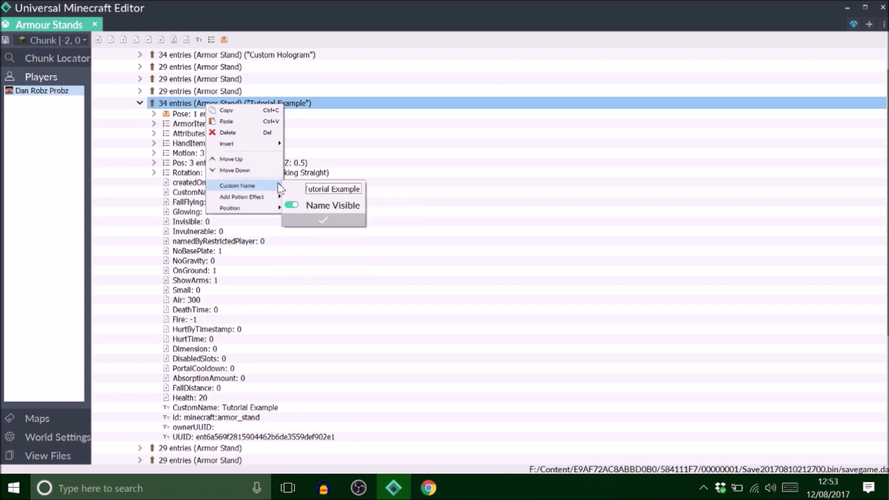
click(446, 175)
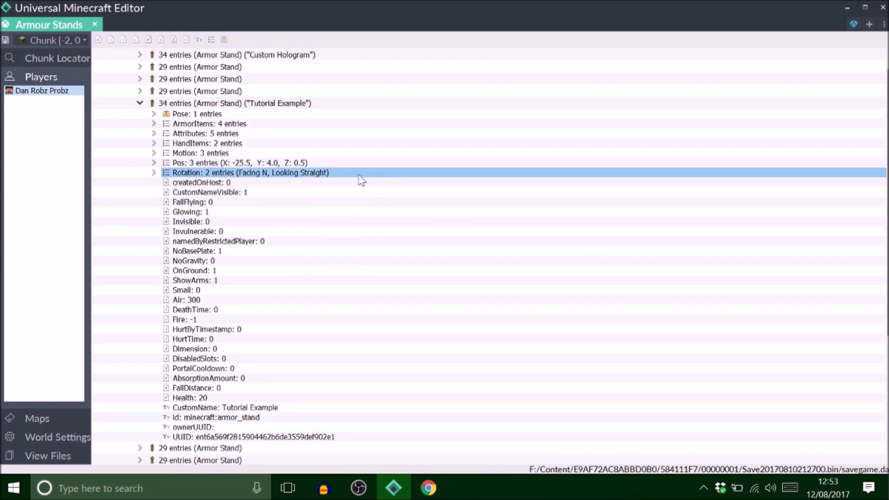
Step: Expand the Tutorial Example armor stand's Pose tag and add five copies of its Body list
click(224, 116)
click(154, 113)
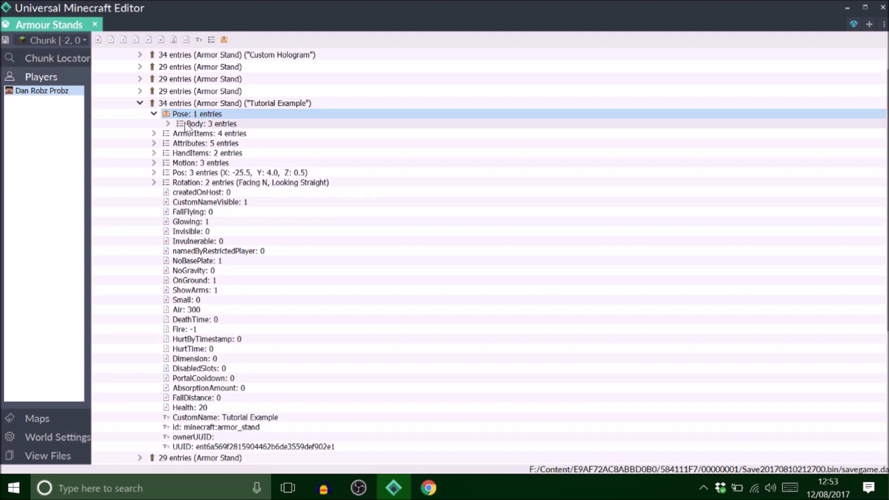
click(187, 124)
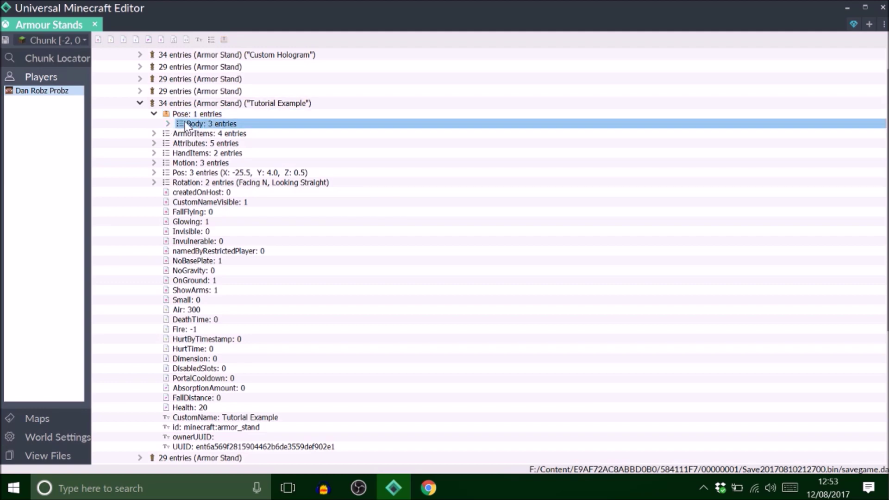
click(196, 114)
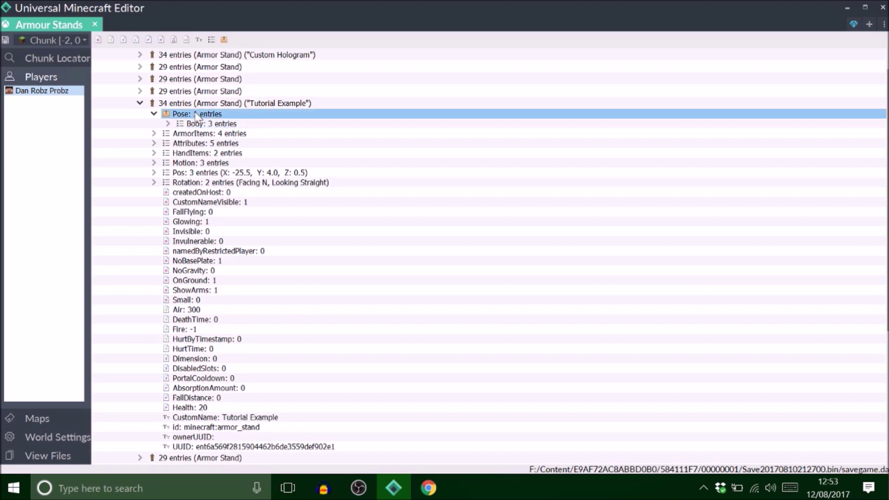
key(ctrl+v)
key(ctrl+v)
key(ctrl+v)
key(ctrl+v)
key(ctrl+v)
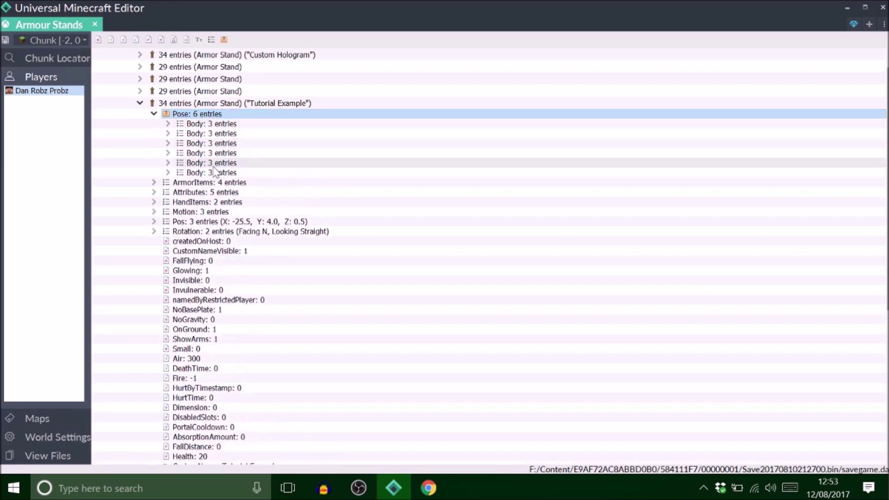
Step: Rename two of the duplicated Body lists under Pose as Head and LeftArm
click(199, 127)
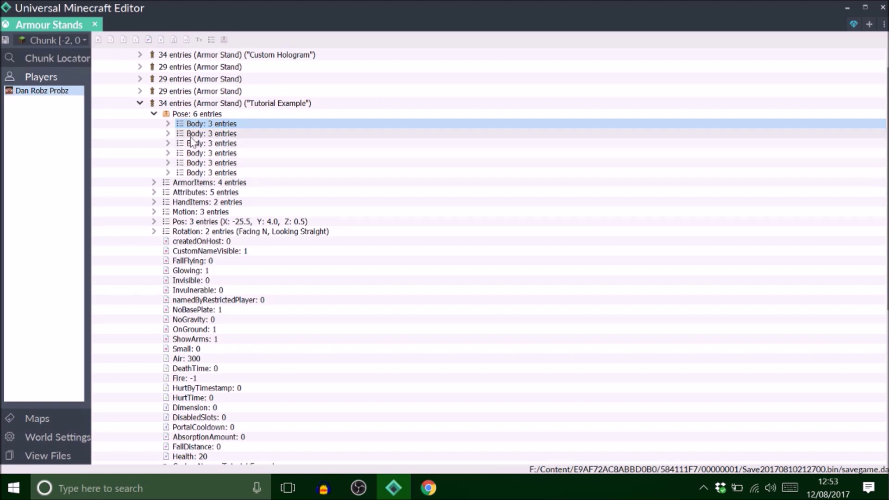
double_click(189, 136)
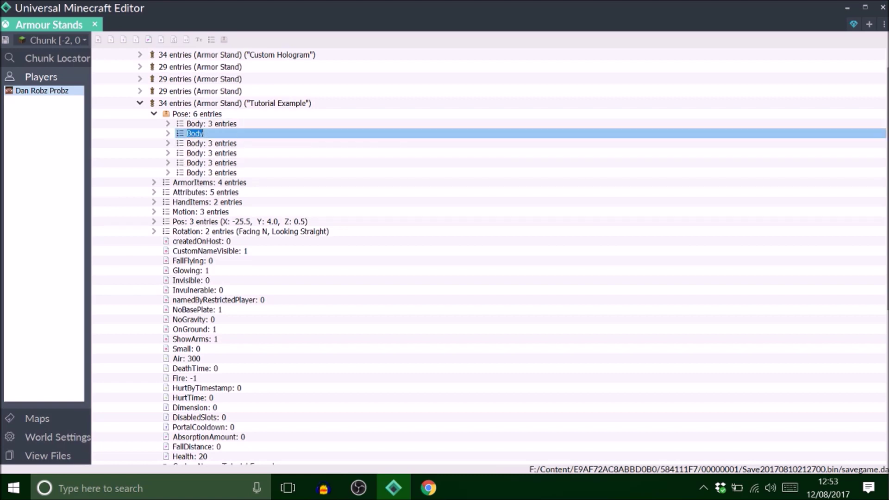
text(Head)
key(Return)
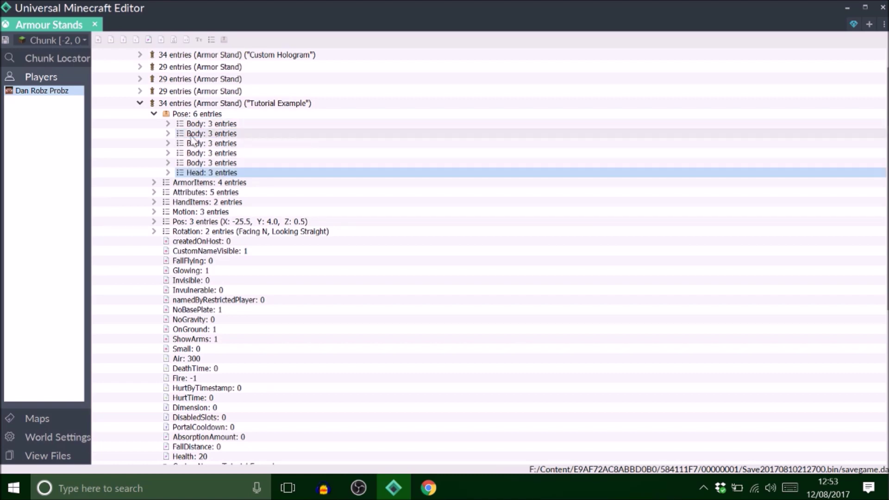
double_click(198, 134)
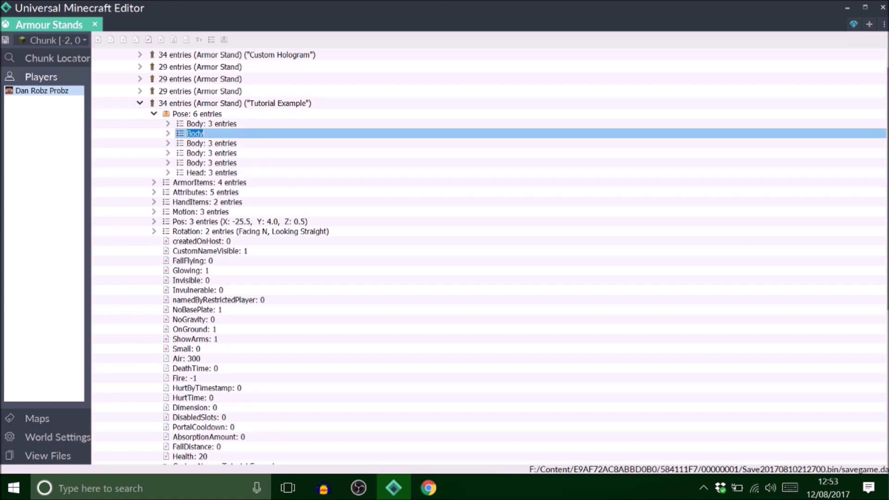
text(LeftArm)
key(Return)
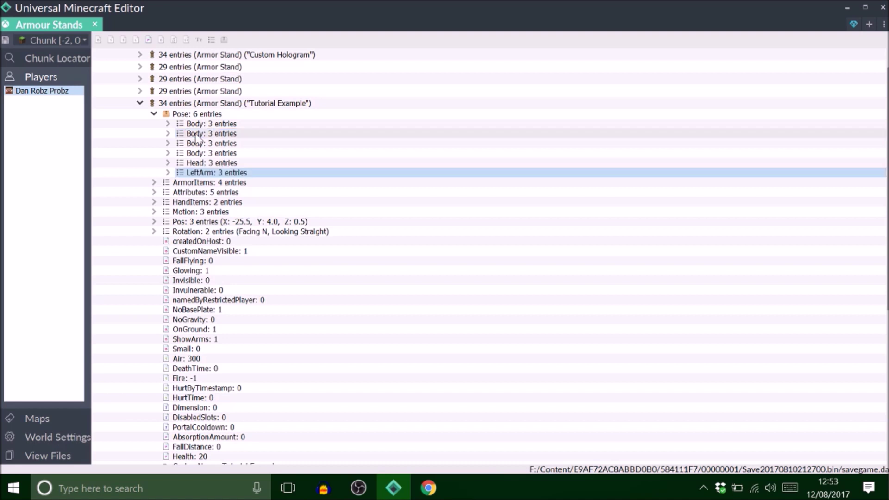
Step: Rename two more of the duplicated Body lists under Pose as RightArm and LeftLeg
click(195, 134)
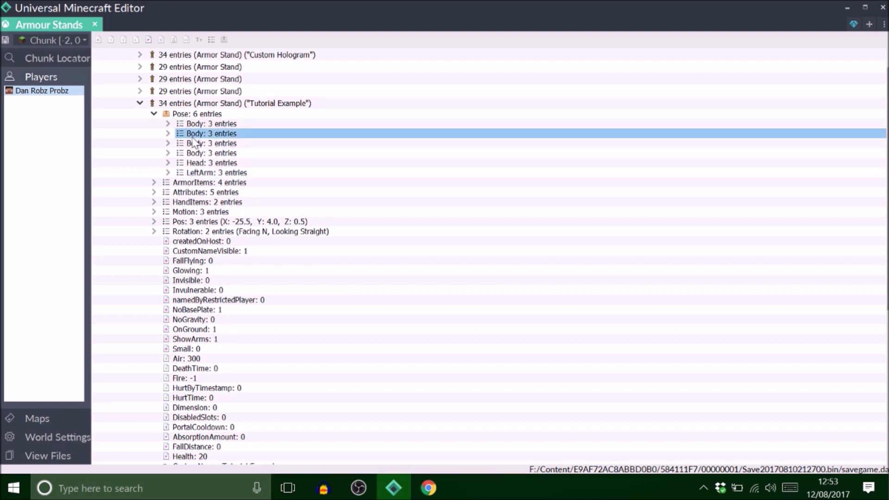
click(195, 134)
text(RightArm)
key(Return)
click(192, 136)
click(191, 136)
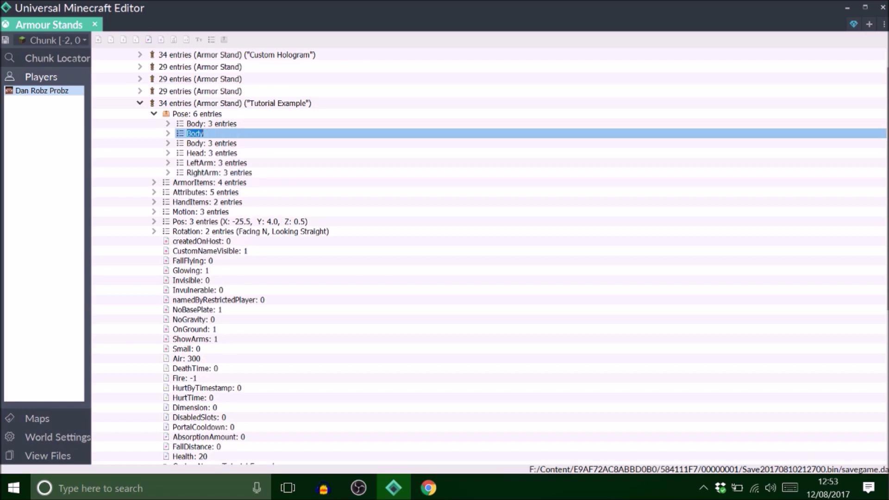
text(LeftLeg)
key(Return)
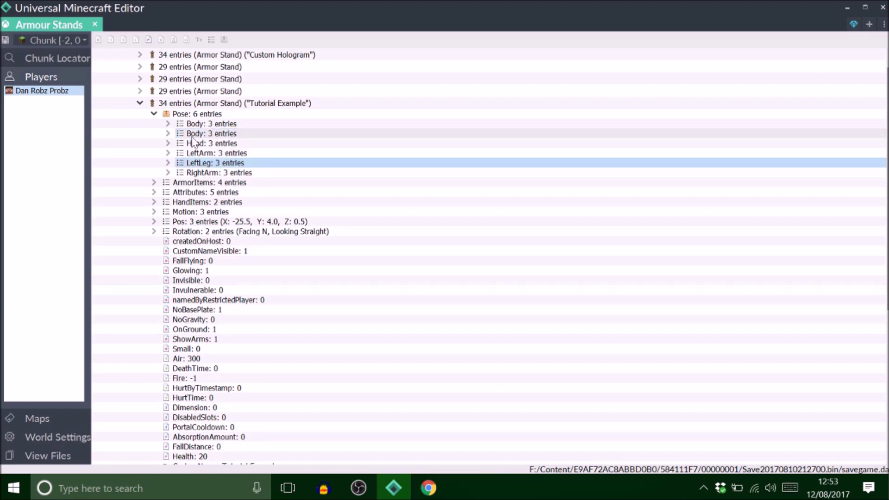
Step: Rename the last duplicated Body list as RightLeg and select the Pose tag
click(193, 135)
click(193, 135)
text(R)
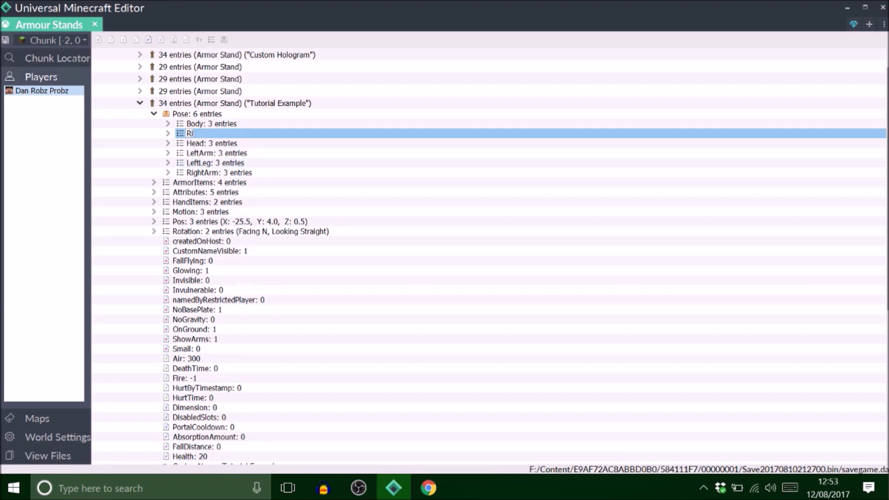
text(ightLeg)
key(Return)
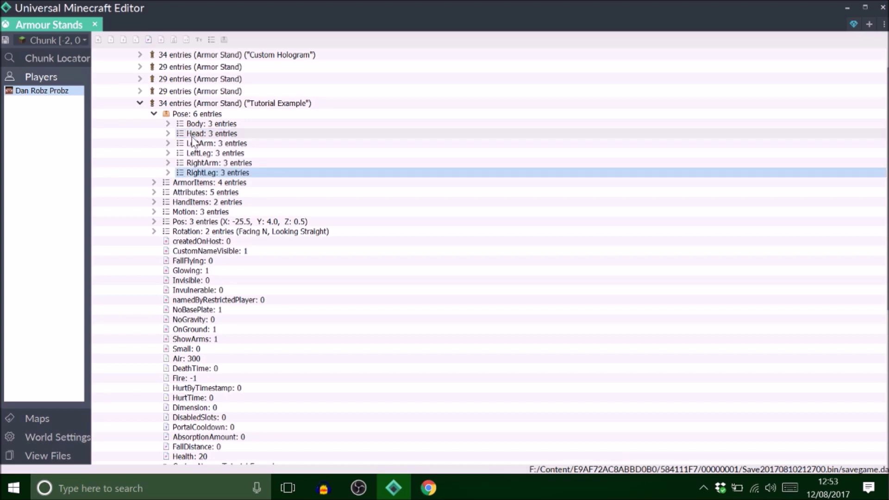
click(197, 114)
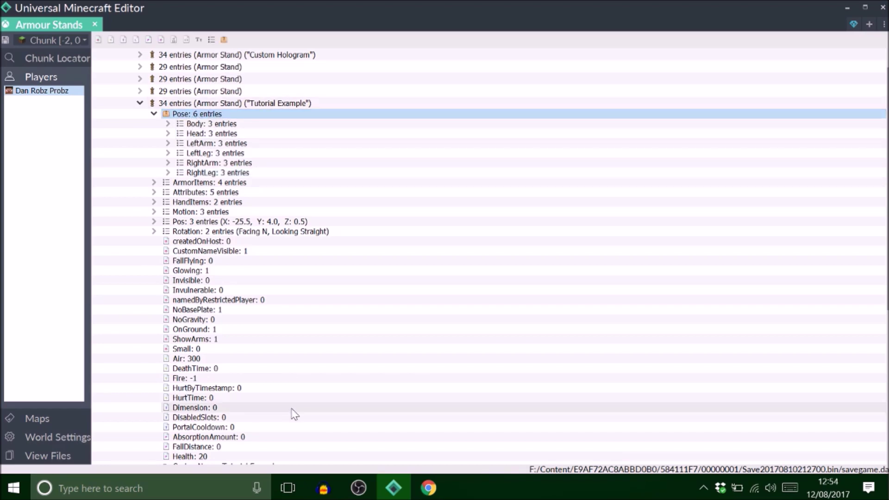
Step: Switch to the Minecraft Armorstand page in Chrome and review its address, pose options and generated summon command
click(436, 490)
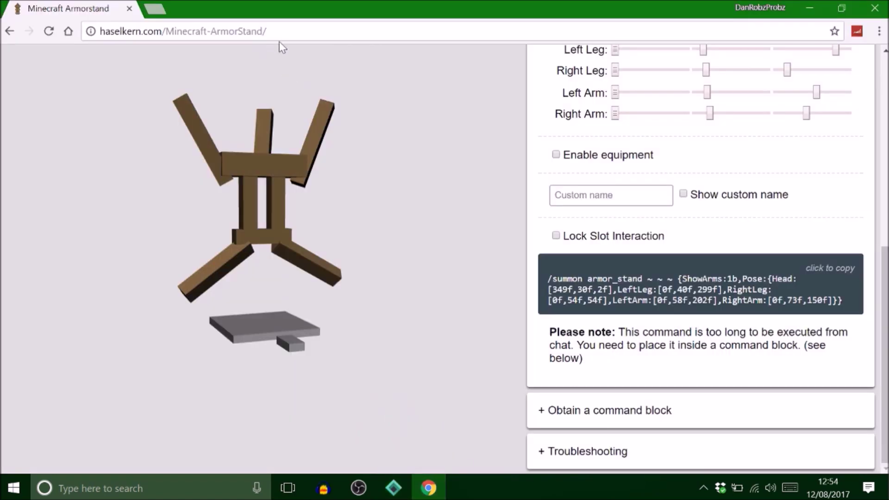
drag(267, 31, 99, 31)
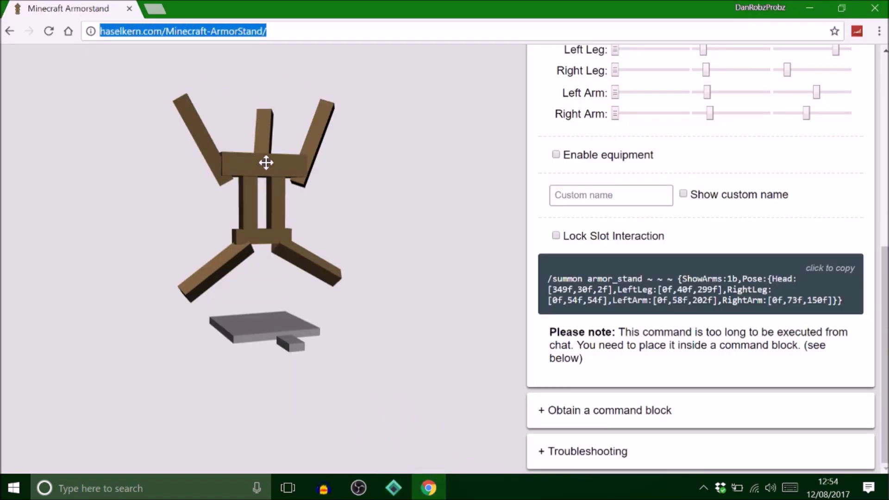
scroll(536, 205, up, 8)
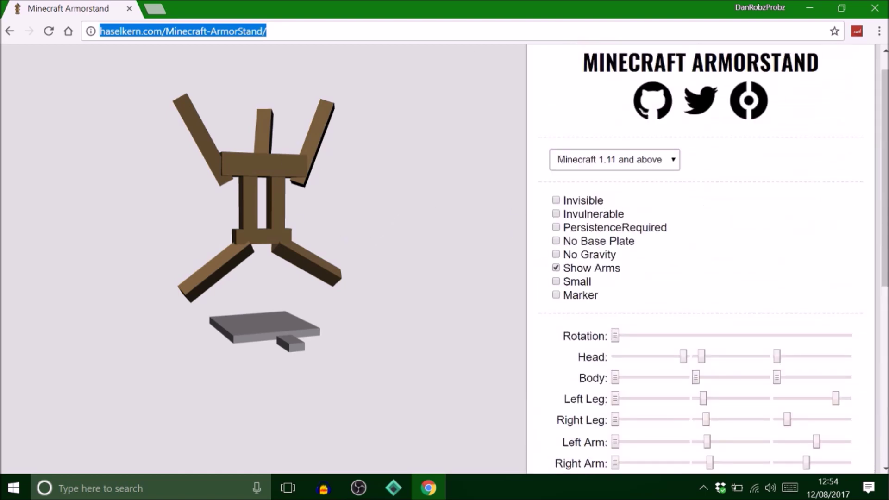
scroll(443, 142, down, 8)
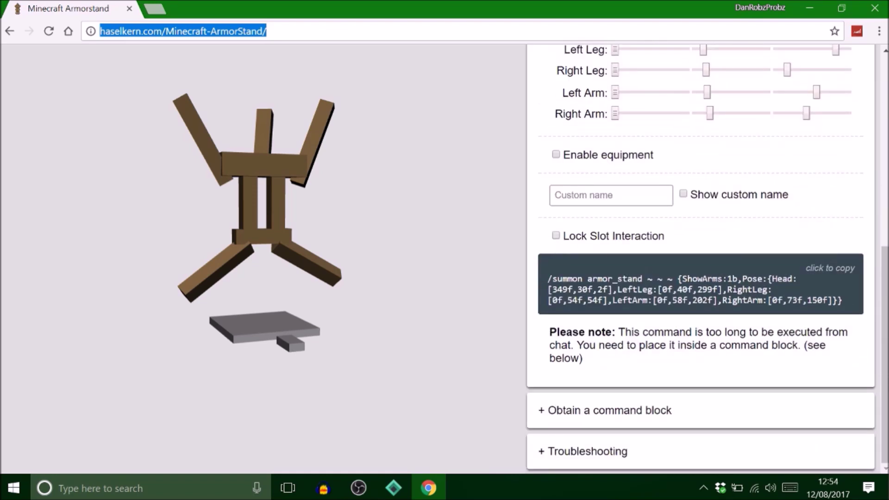
drag(854, 301, 546, 278)
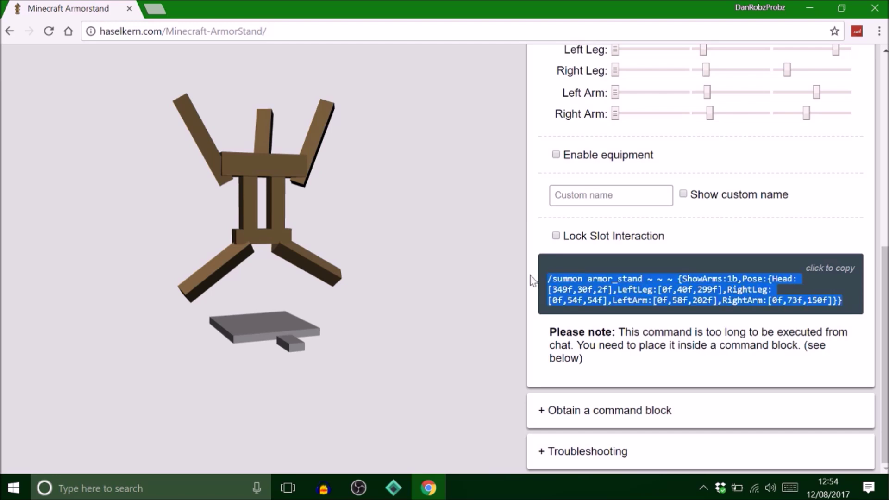
scroll(453, 224, up, 8)
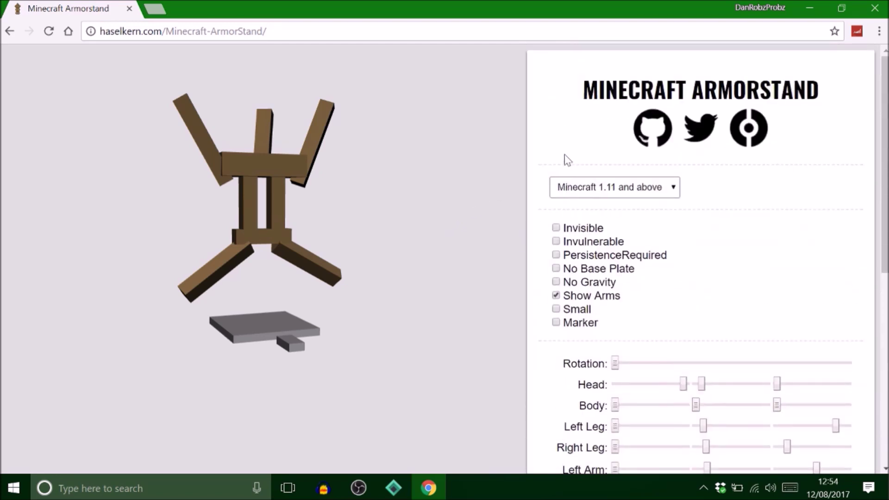
scroll(447, 185, down, 2)
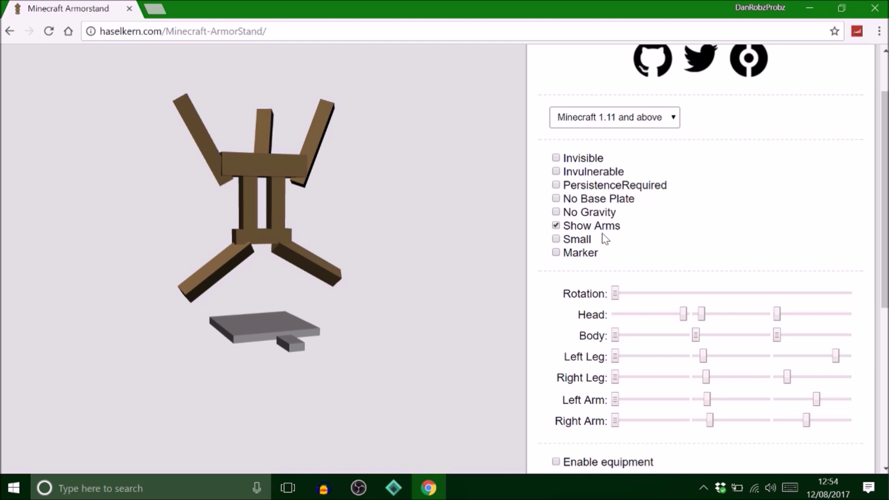
Step: Turn Show Arms off and back on, and view the armor stand model from the front
click(556, 226)
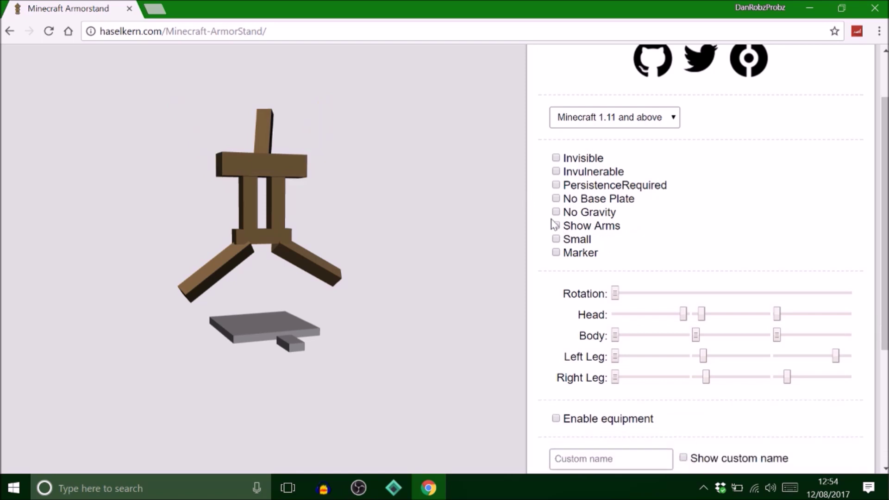
click(557, 226)
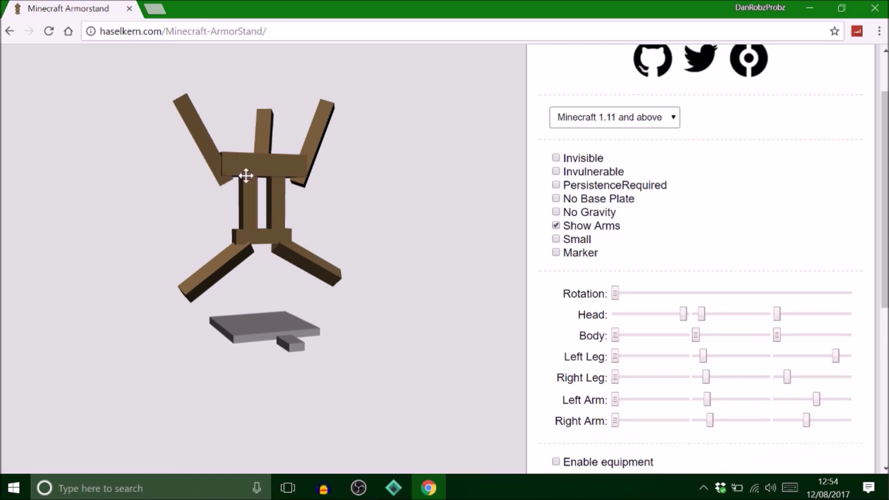
drag(353, 278, 324, 284)
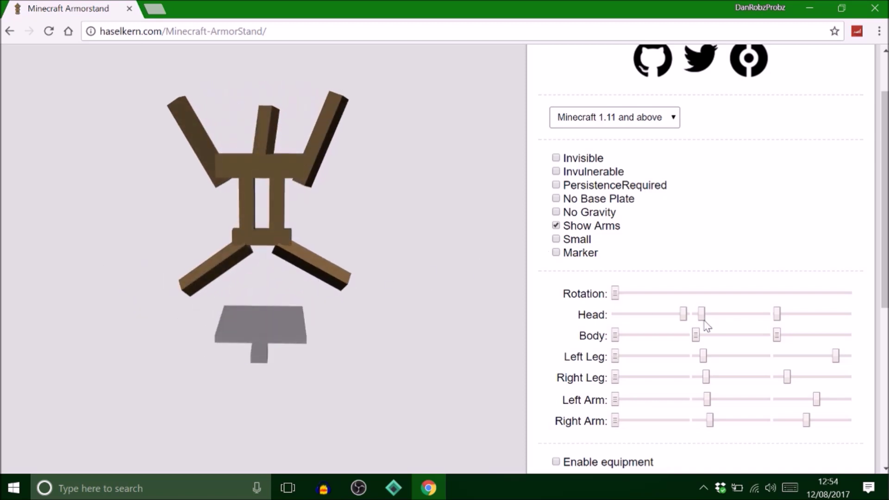
Step: Adjust the head's first rotation value, trying 306 and settling on 360, while checking it in the summon command
mouse_move(683, 315)
mouse_down()
mouse_move(615, 315)
mouse_move(690, 315)
mouse_up()
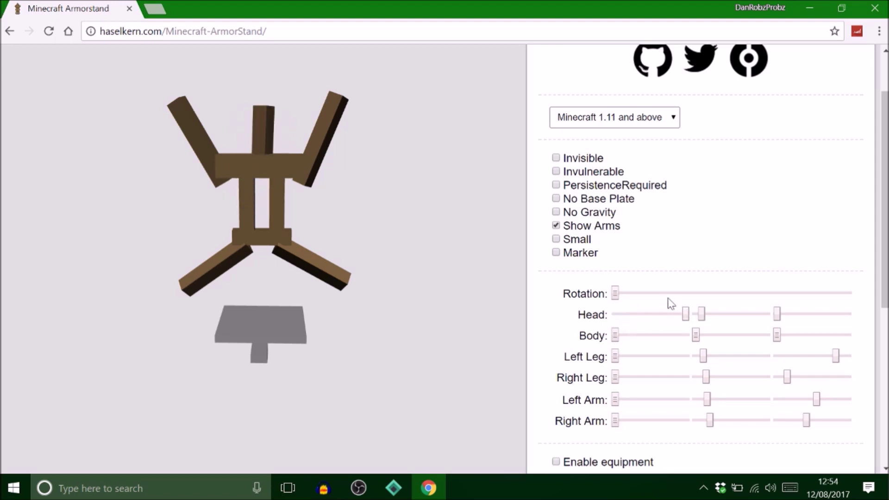
scroll(681, 268, down, 3)
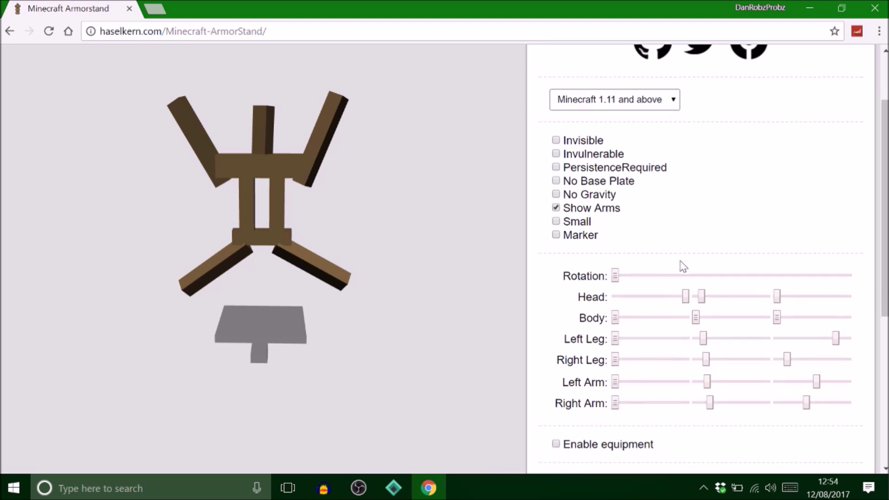
scroll(683, 266, down, 2)
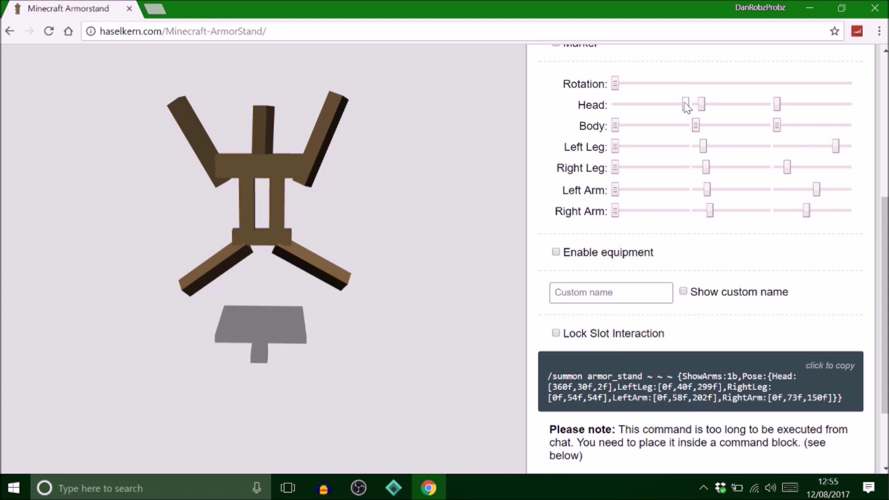
drag(685, 105, 677, 107)
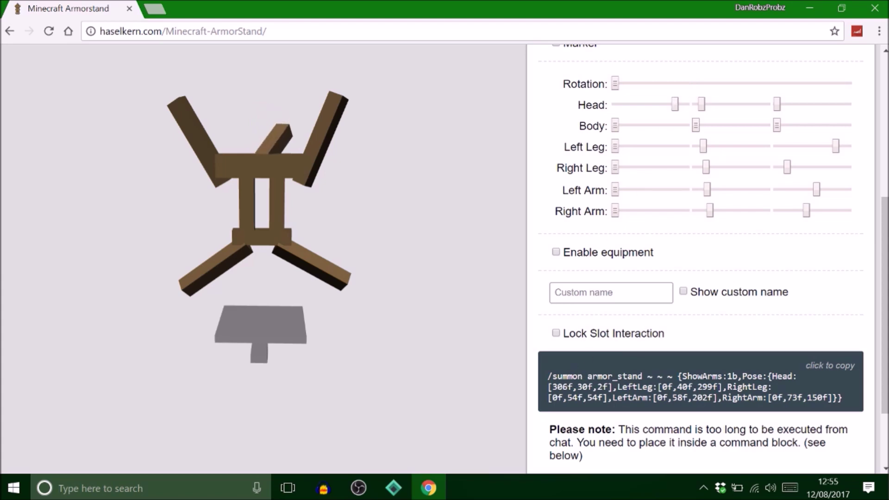
drag(552, 387, 567, 387)
mouse_move(677, 108)
mouse_down()
mouse_move(613, 112)
mouse_move(690, 113)
mouse_up()
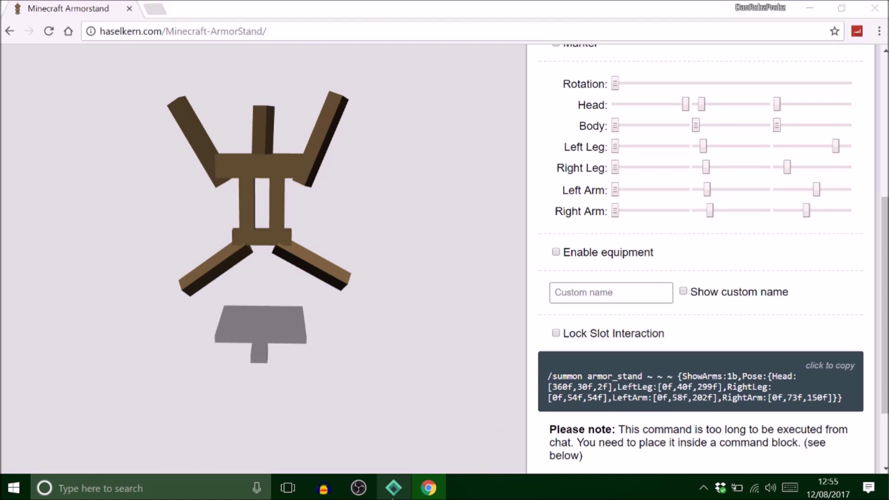
Step: Check the Pose lists in Universal Minecraft Editor and return to the Minecraft Armorstand page in Chrome
click(394, 488)
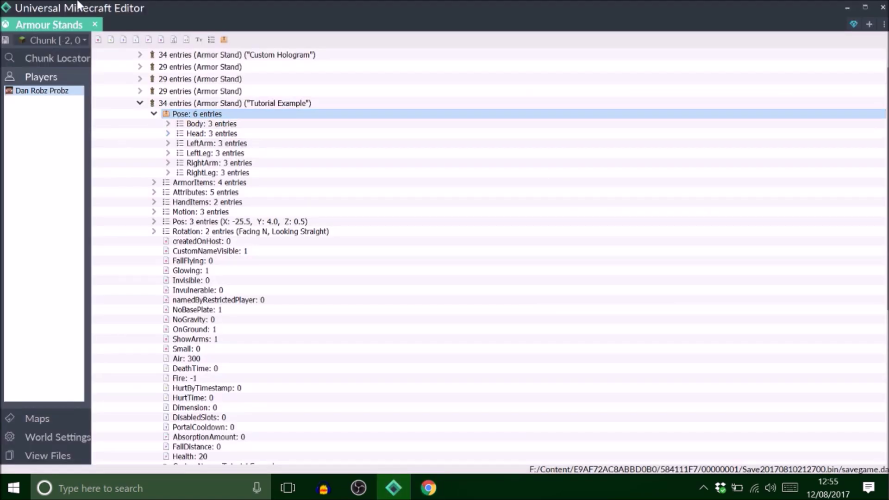
click(429, 488)
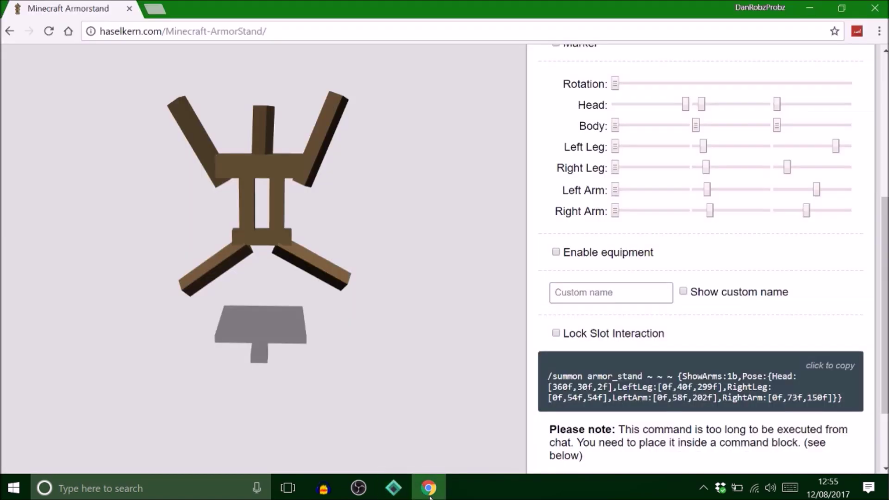
Step: Shrink the Minecraft Armorstand browser window and place it beside the Pose tags with the generated summon command in view
scroll(704, 389, down, 2)
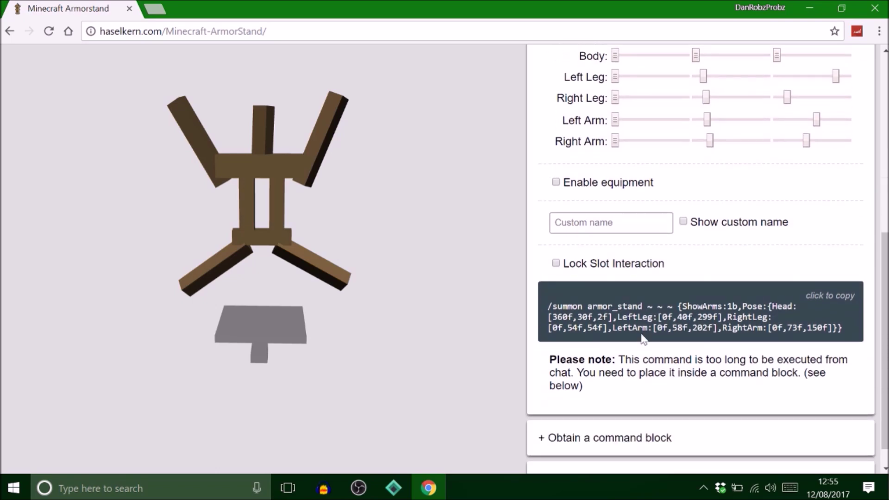
click(842, 8)
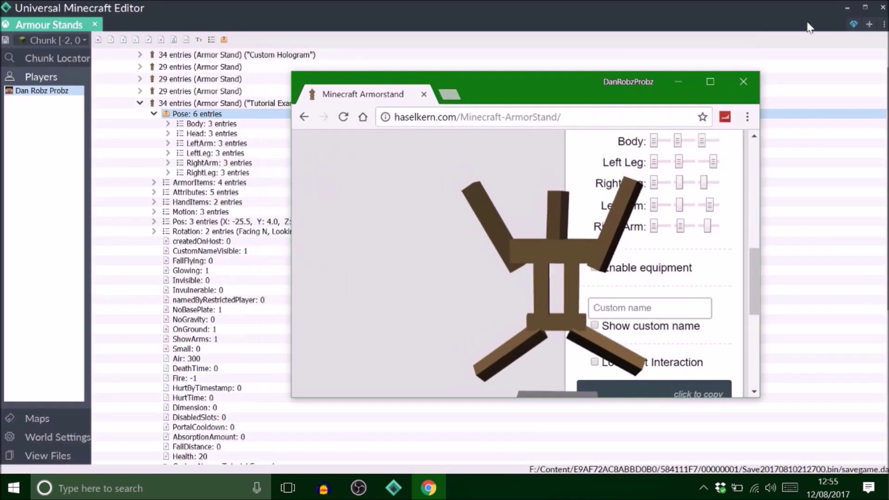
scroll(661, 288, down, 5)
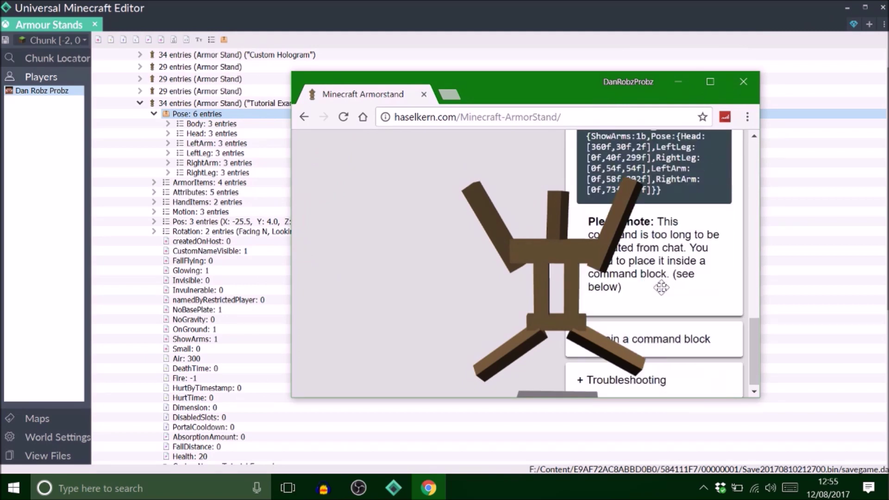
drag(559, 277, 421, 276)
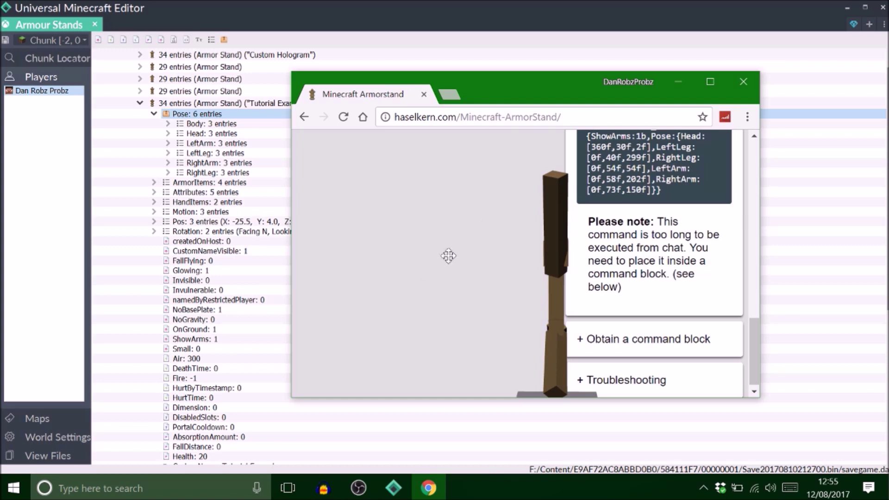
drag(566, 91, 643, 89)
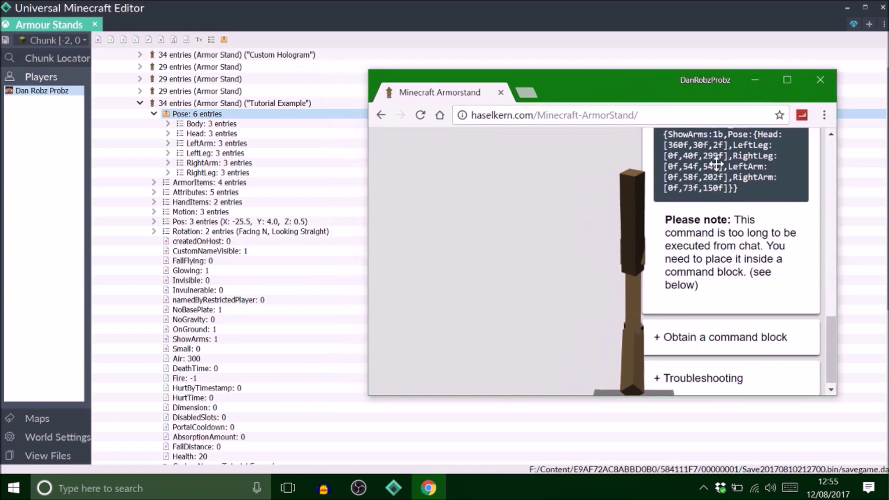
scroll(716, 164, up, 1)
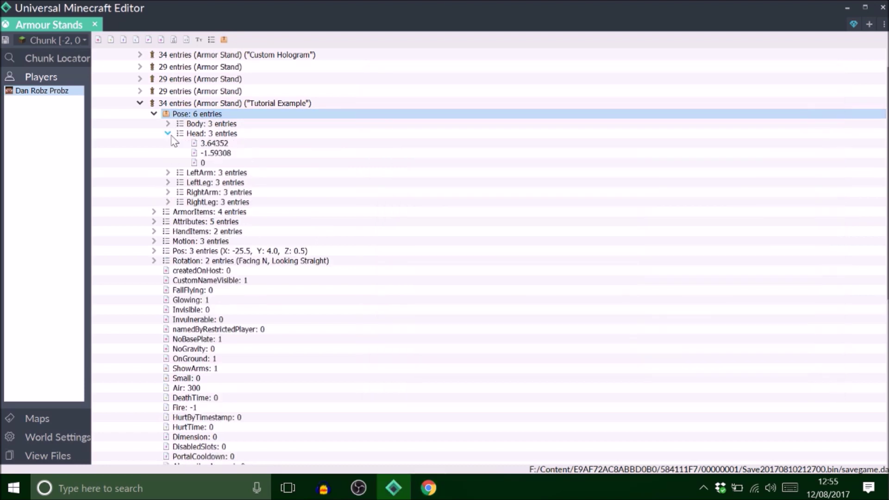
Step: Set the Tutorial Example armor stand's Head pose values to 360, 30 and 2 from the summon command, and collapse the list
click(429, 488)
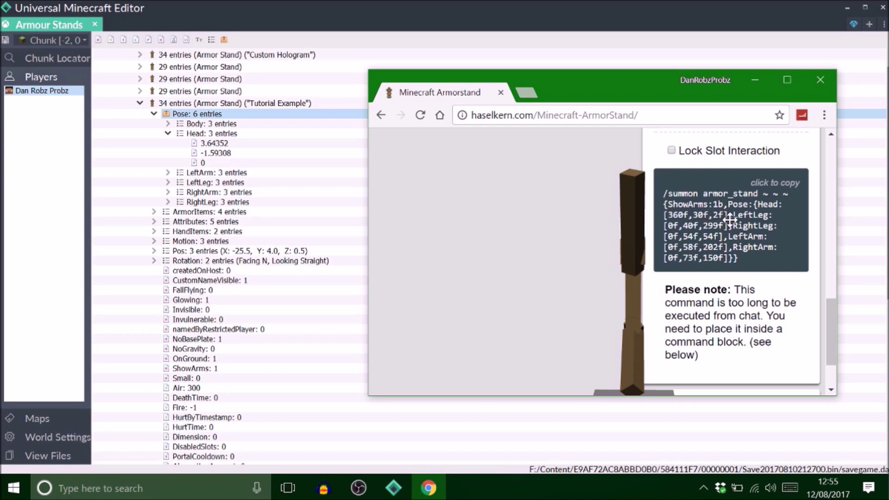
double_click(214, 143)
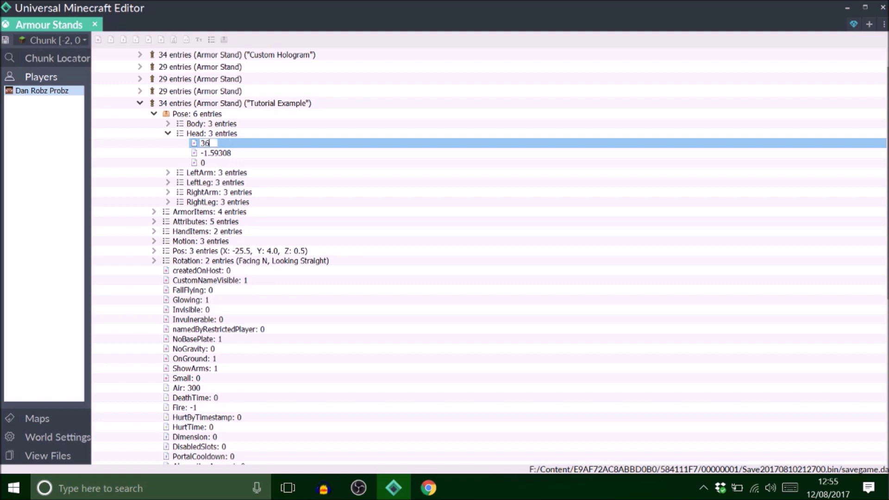
double_click(215, 153)
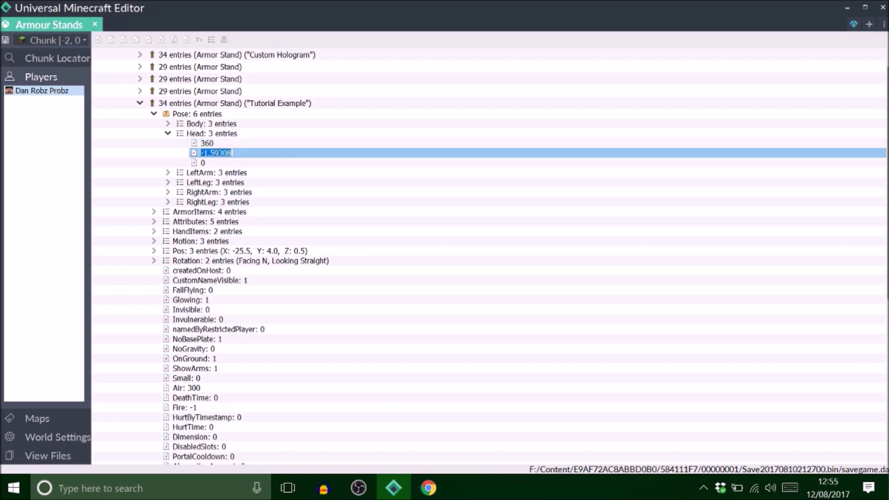
key(Return)
double_click(213, 164)
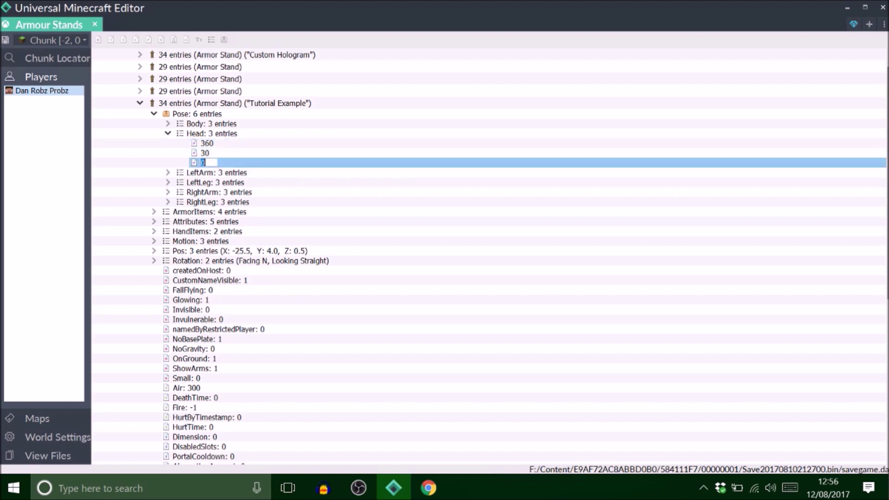
text(2)
click(195, 133)
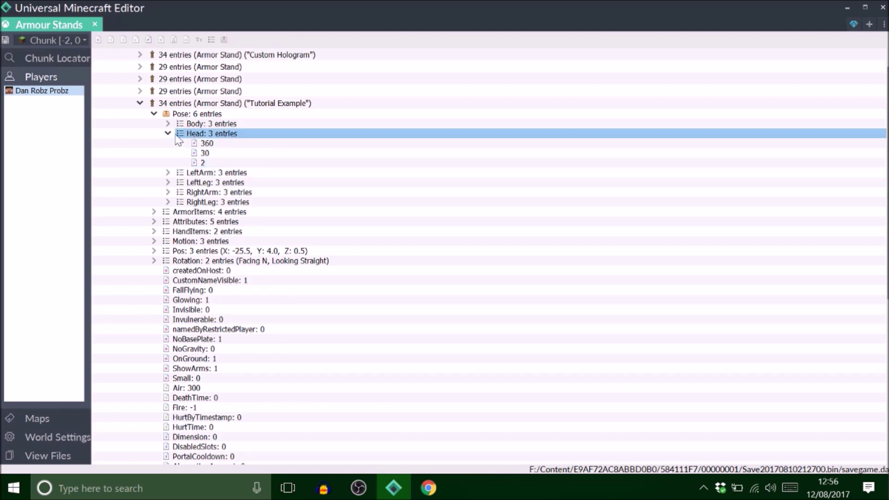
double_click(192, 134)
Step: Check the LeftArm and other Pose lists against the summon command in Chrome and return to Universal Minecraft Editor
click(191, 143)
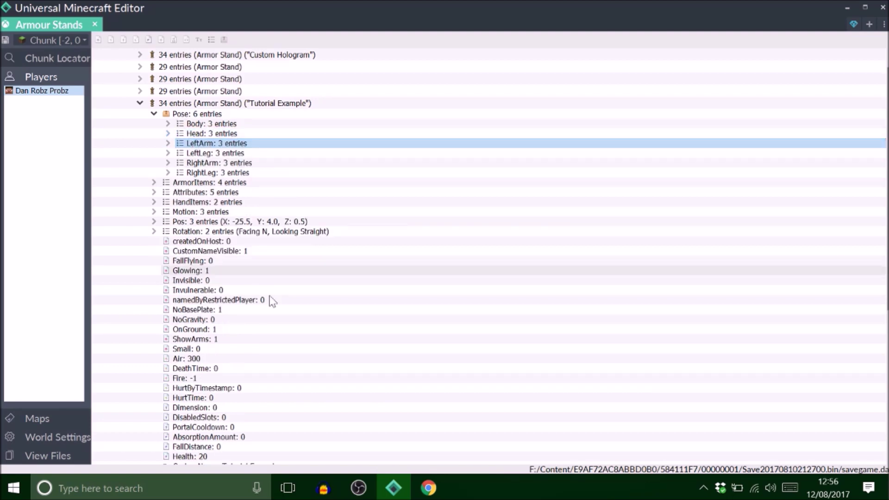
click(428, 489)
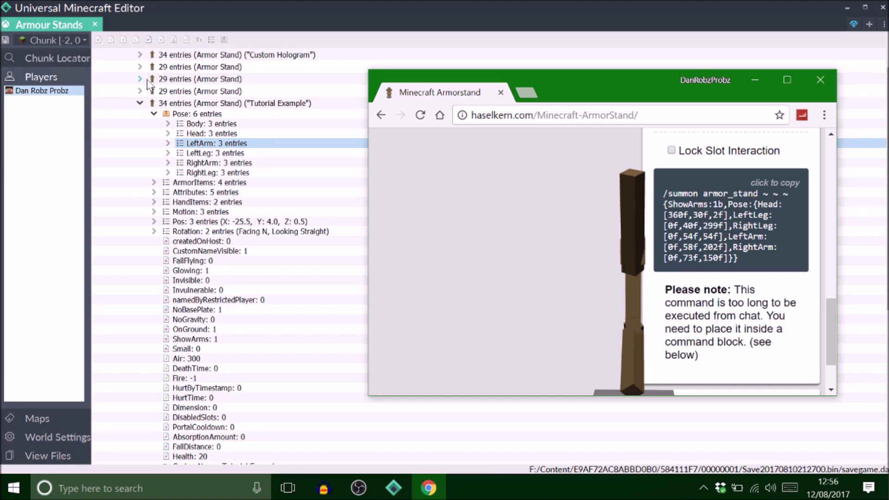
click(755, 79)
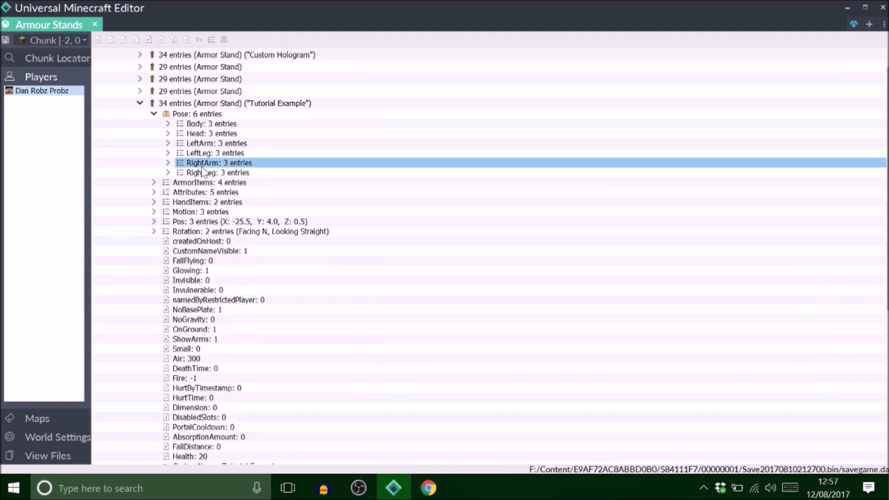
click(203, 173)
click(177, 113)
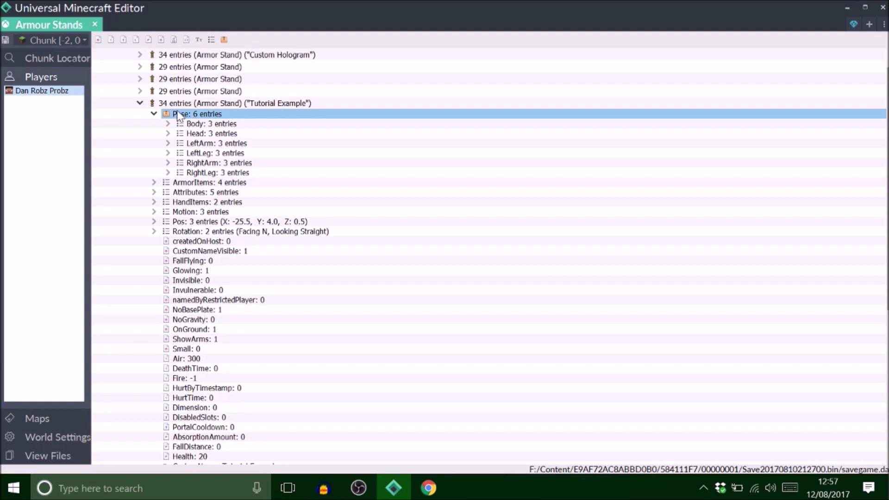
Step: Collapse the Tutorial Example armor stand entry and save the edited world
click(140, 104)
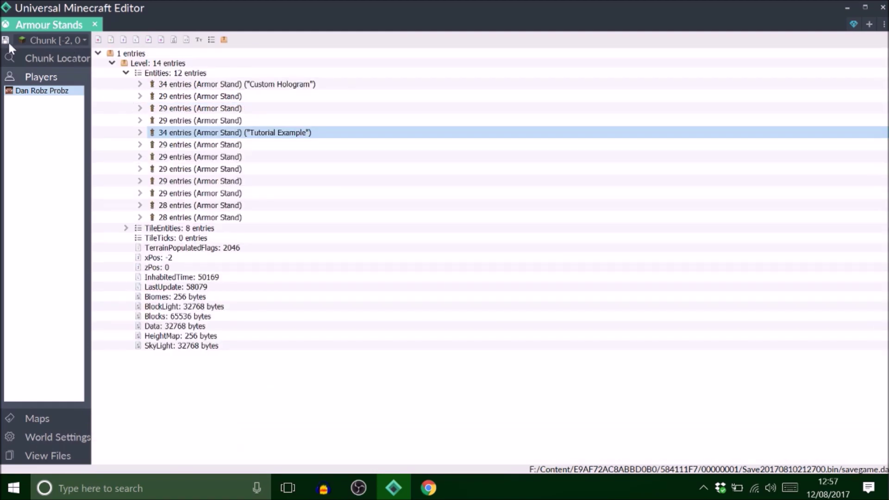
click(7, 41)
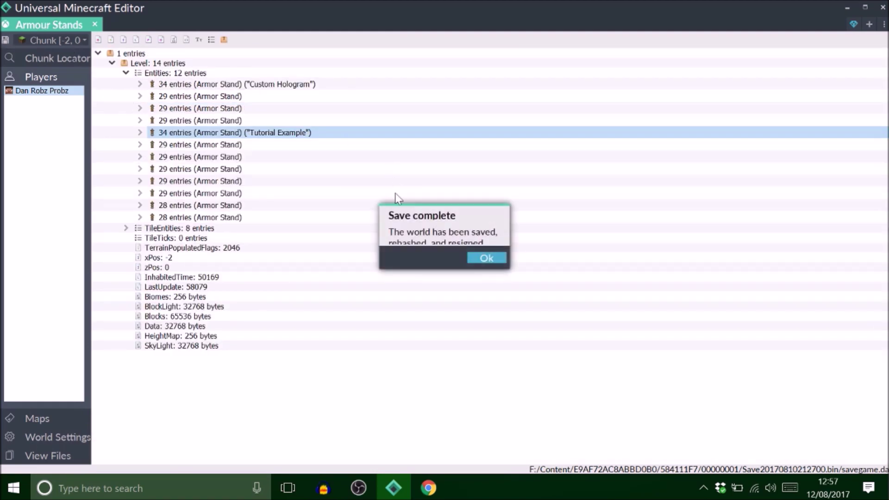
click(476, 266)
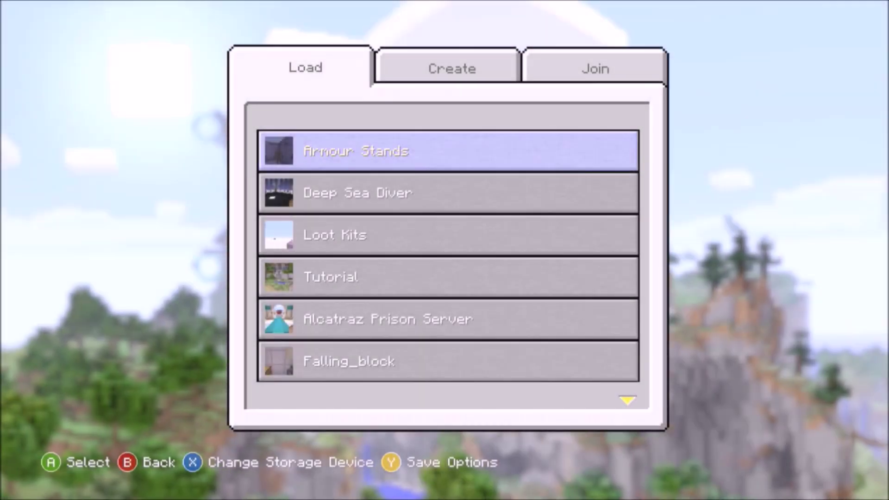
Step: Load the Armour Stands world in Minecraft and inspect the posed Tutorial Example armor stand from different camera views
key(Return)
key(Return)
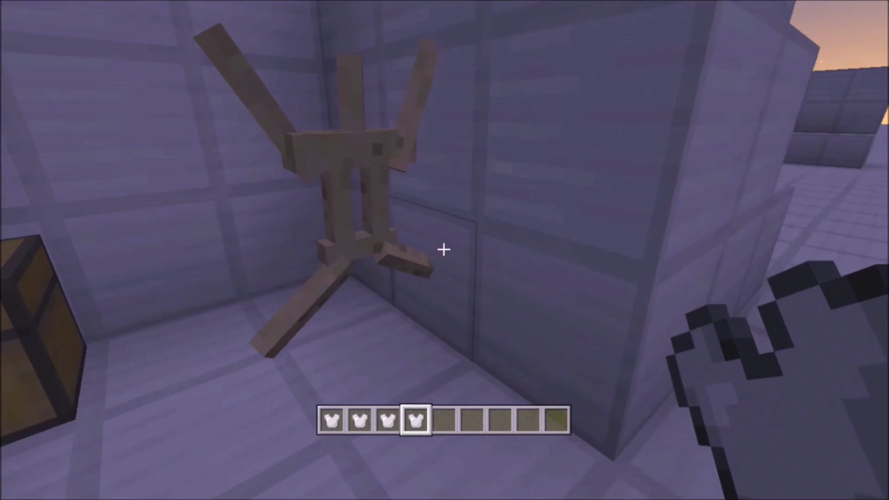
click(443, 250)
key(s)
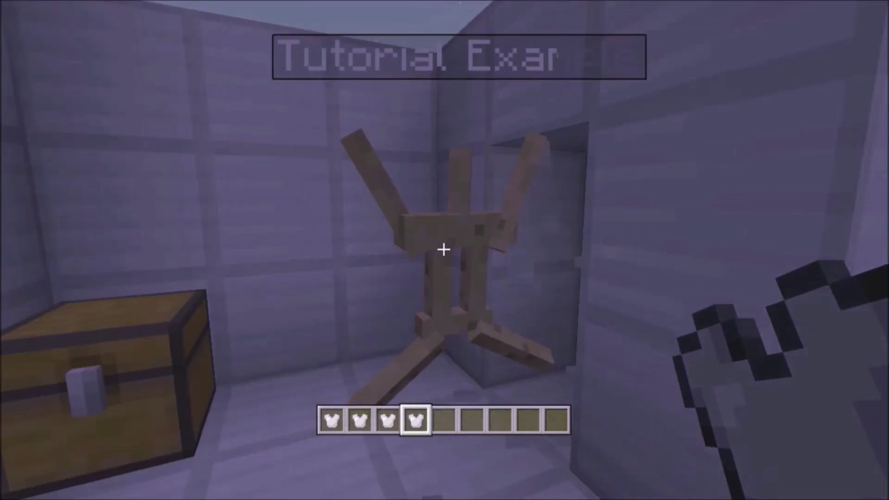
key(F5)
key(F5)
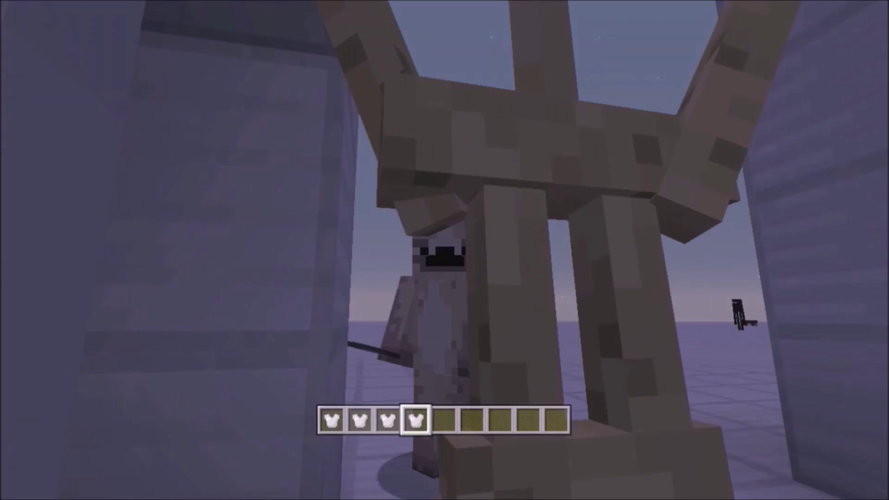
key(F5)
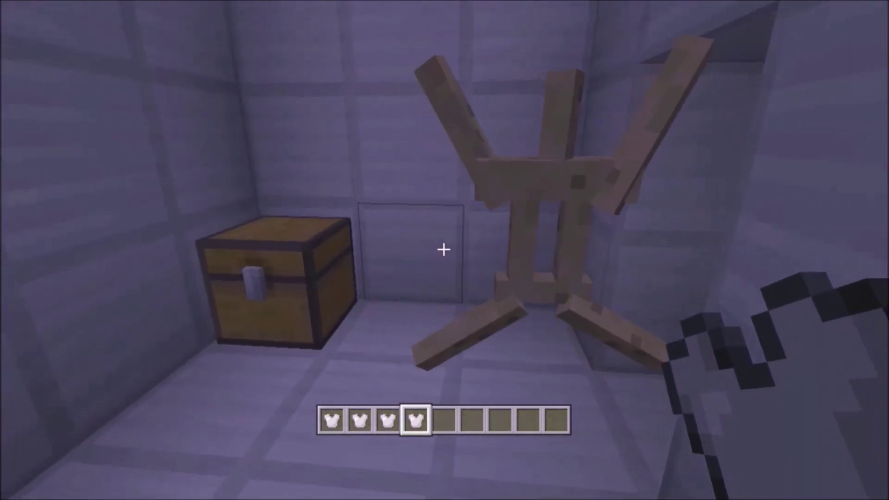
Step: Take iron armor pieces from Tools, Weapons & Armor and put the chestplate and boots on the armor stand
key(e)
key(e)
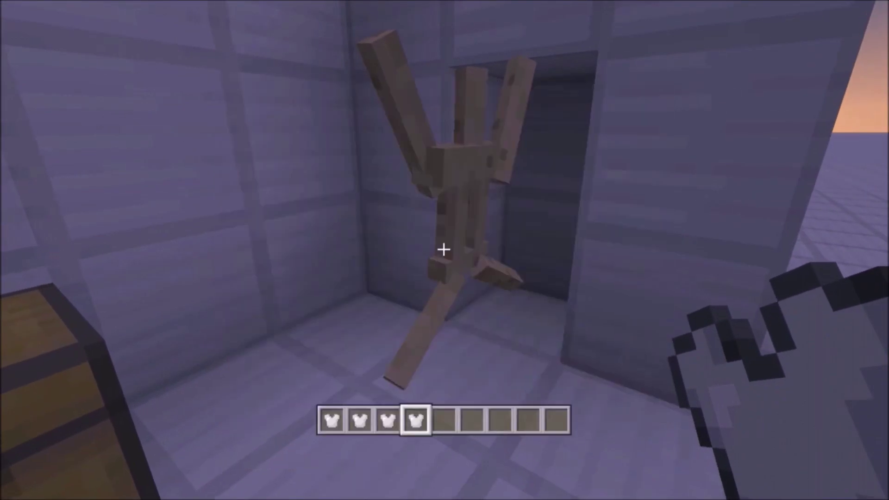
key(e)
key(bracketleft)
key(bracketleft)
key(bracketleft)
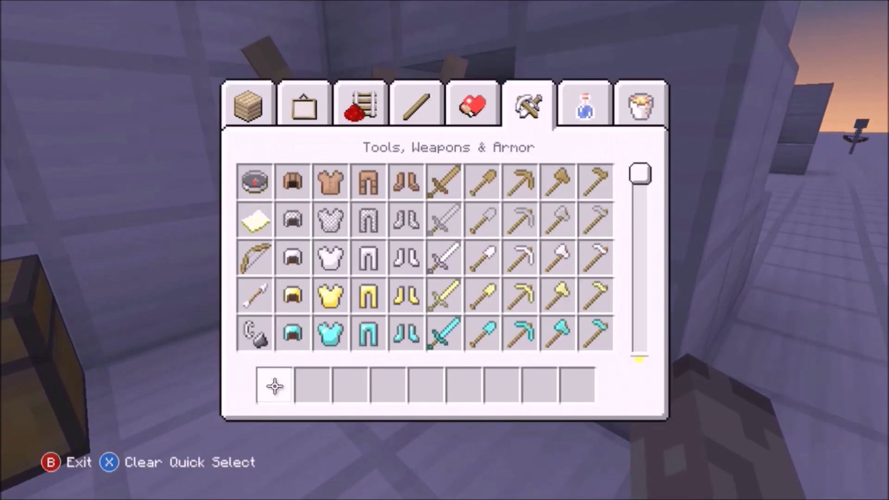
click(407, 259)
key(e)
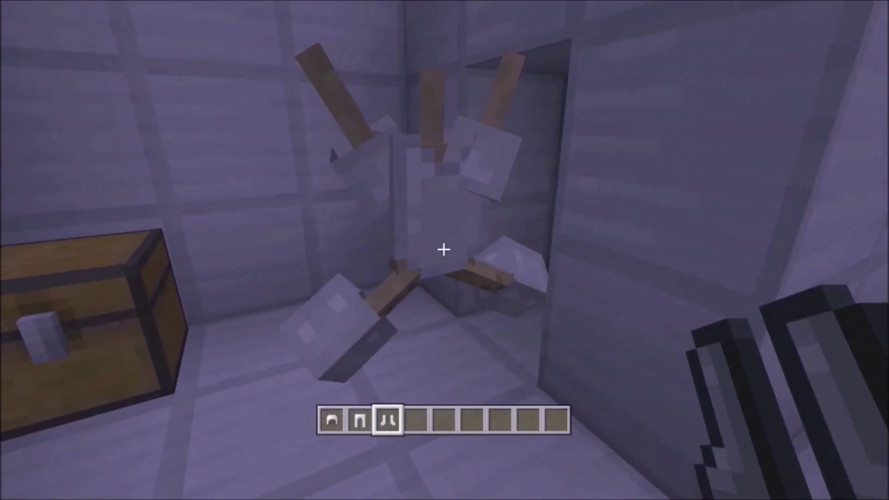
Step: Put the leggings and helmet on the armor stand, inspect it up close and switch the camera to face the player
key(2)
key(1)
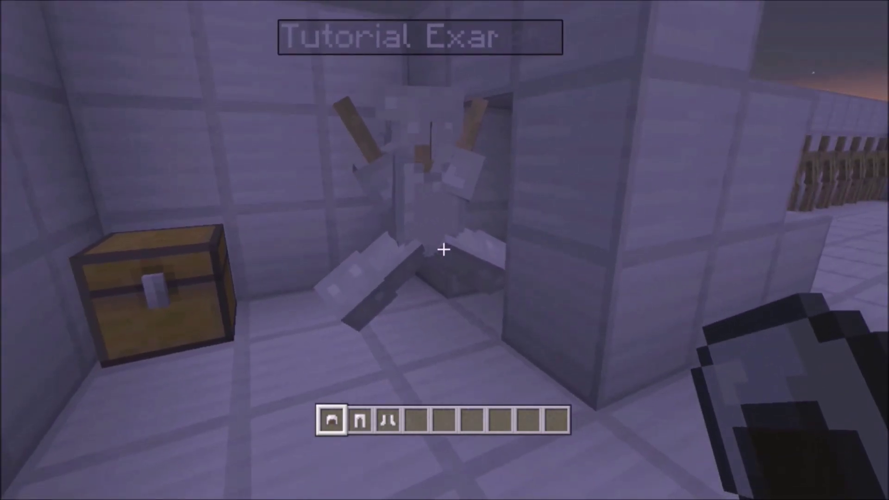
key(w)
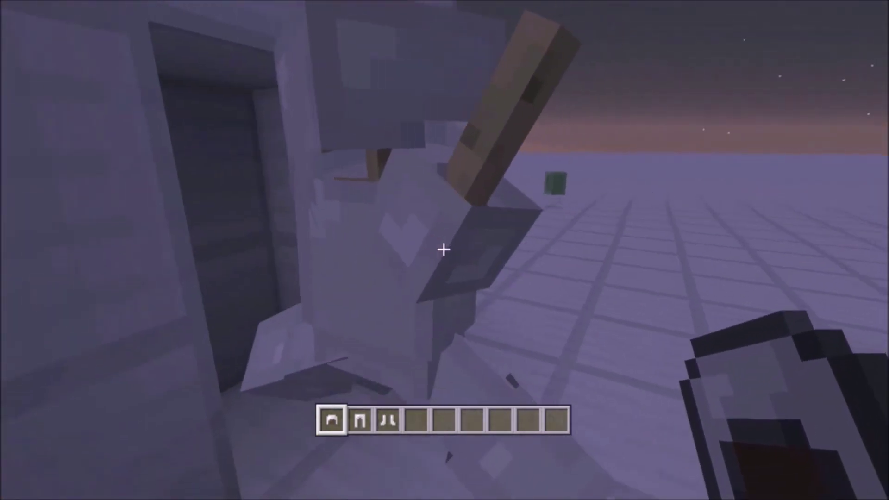
key(F5)
key(F5)
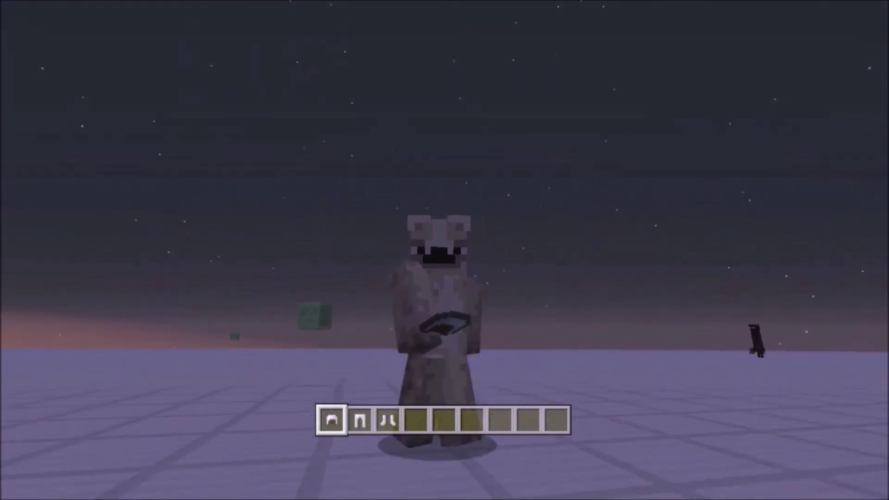